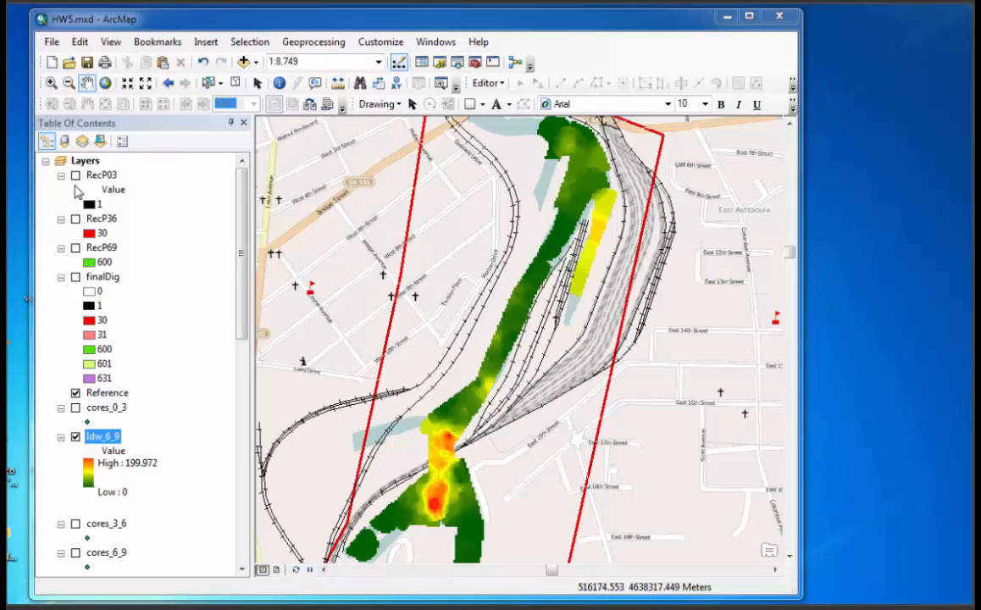
Display the RecP03, RecP36 and RecP69 rasters on the map and hide the Idw_6_9 surface.
click(75, 175)
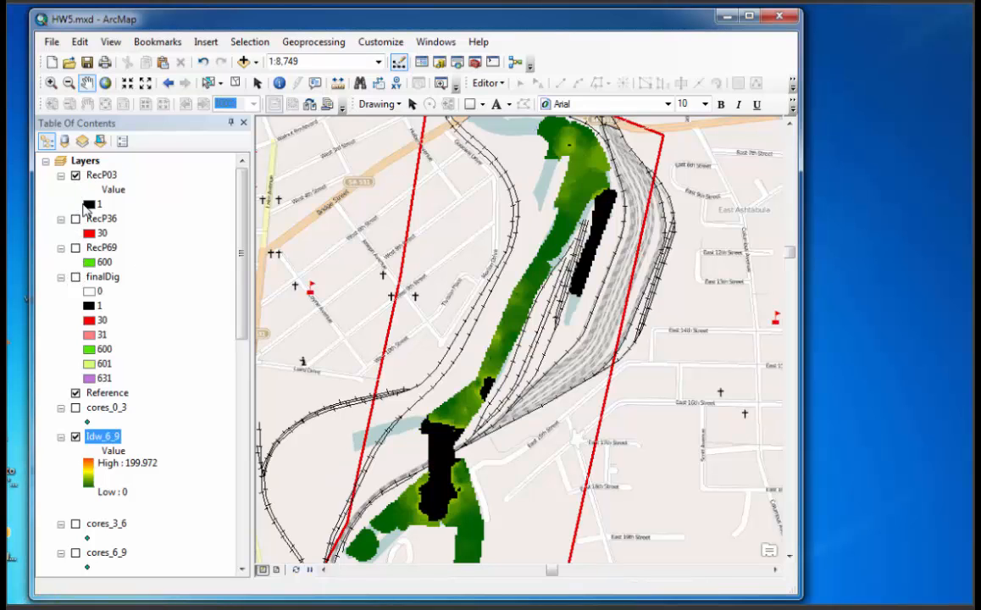
click(75, 436)
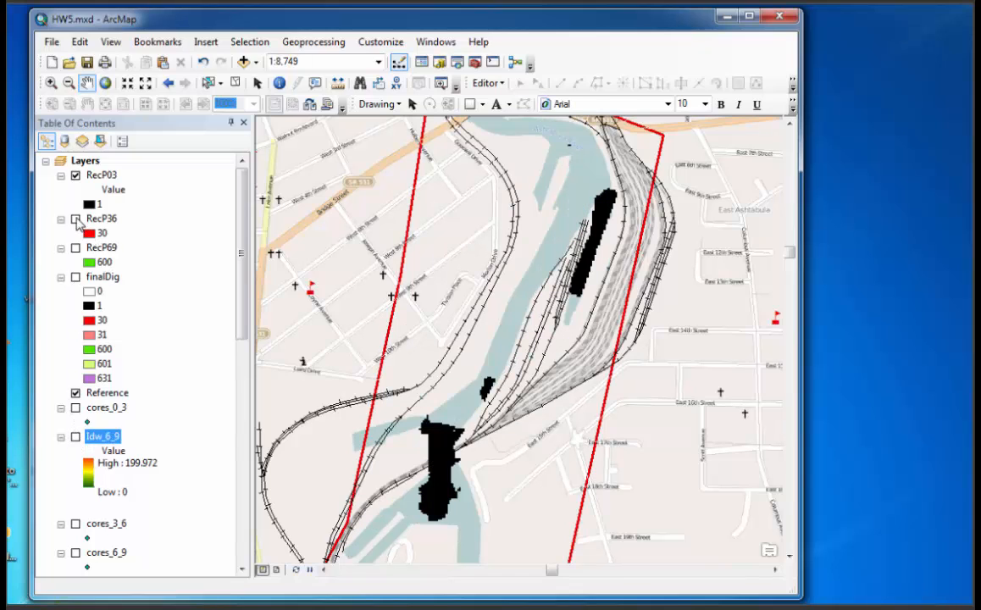
click(75, 219)
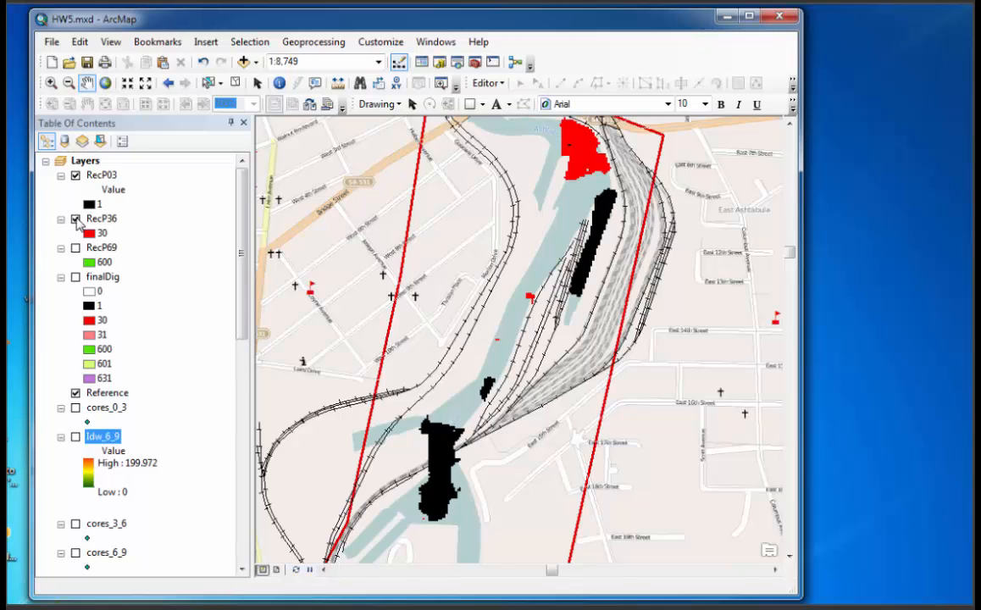
click(75, 248)
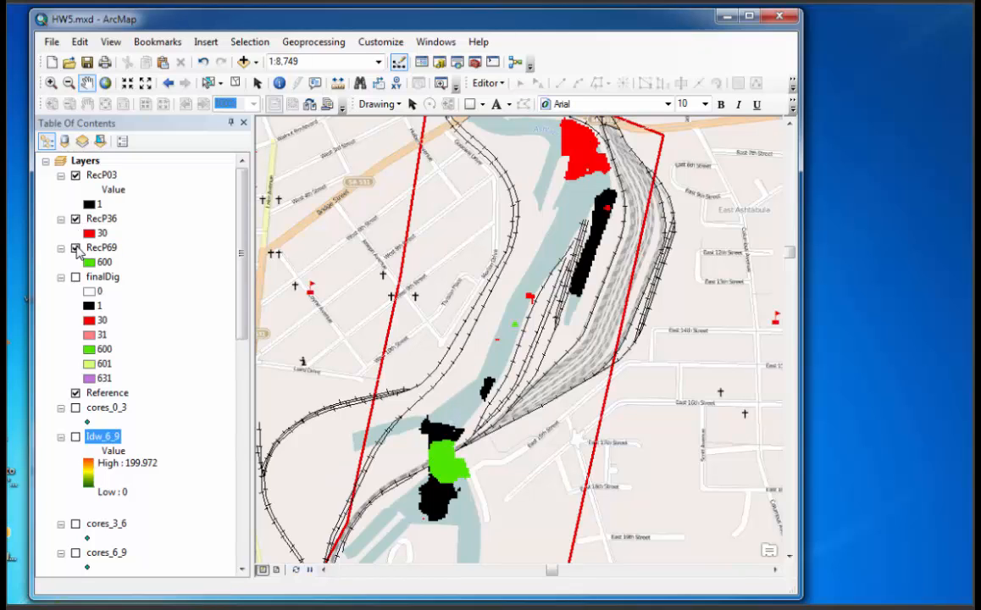
Toggle RecP03 and RecP36 off and on again to compare how the dig areas overlap.
click(75, 176)
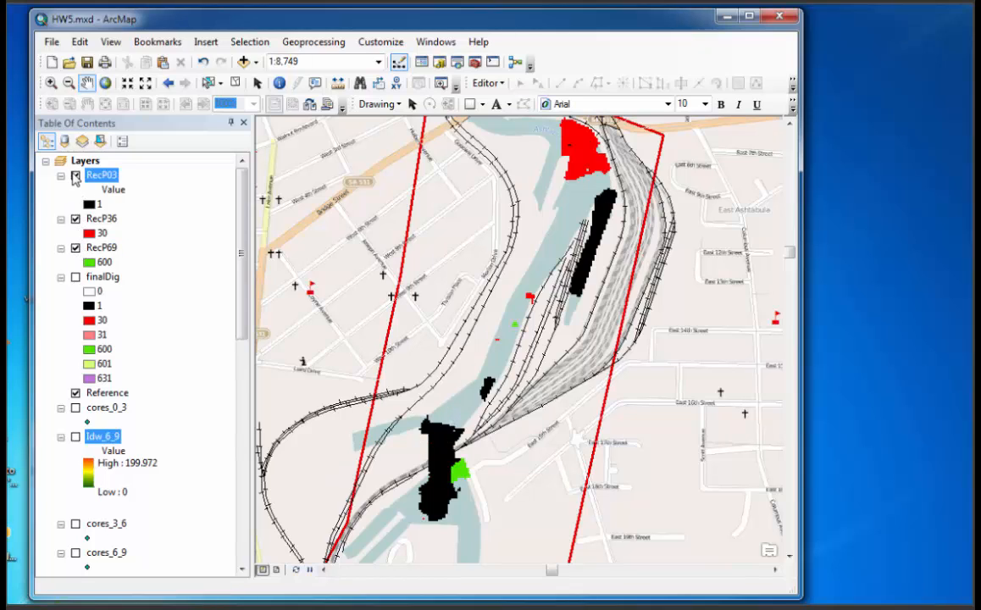
click(76, 176)
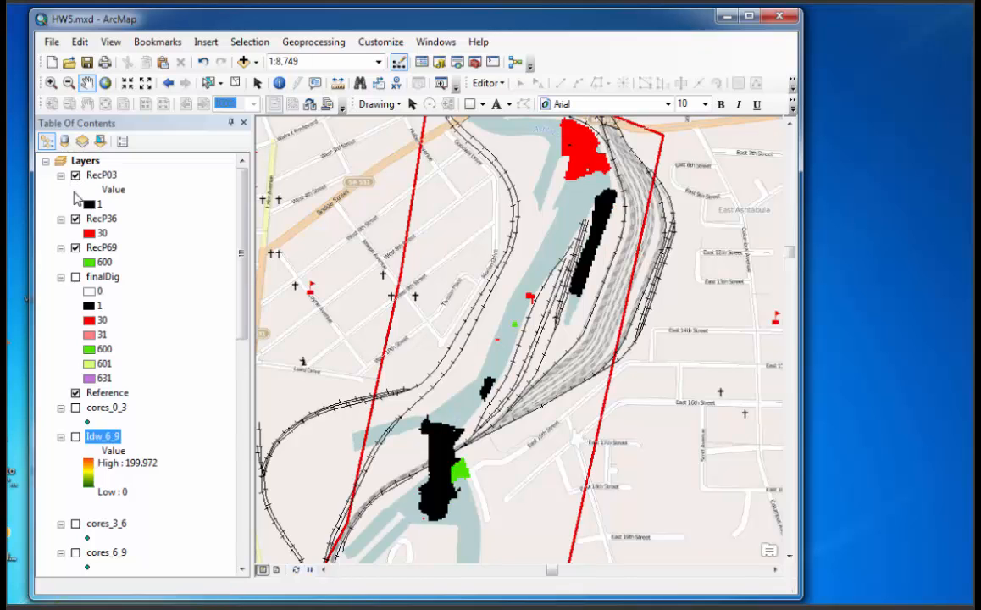
click(75, 220)
click(76, 219)
Hide RecP69, RecP36 and RecP03, and briefly toggle the finalDig raster's visibility.
click(76, 248)
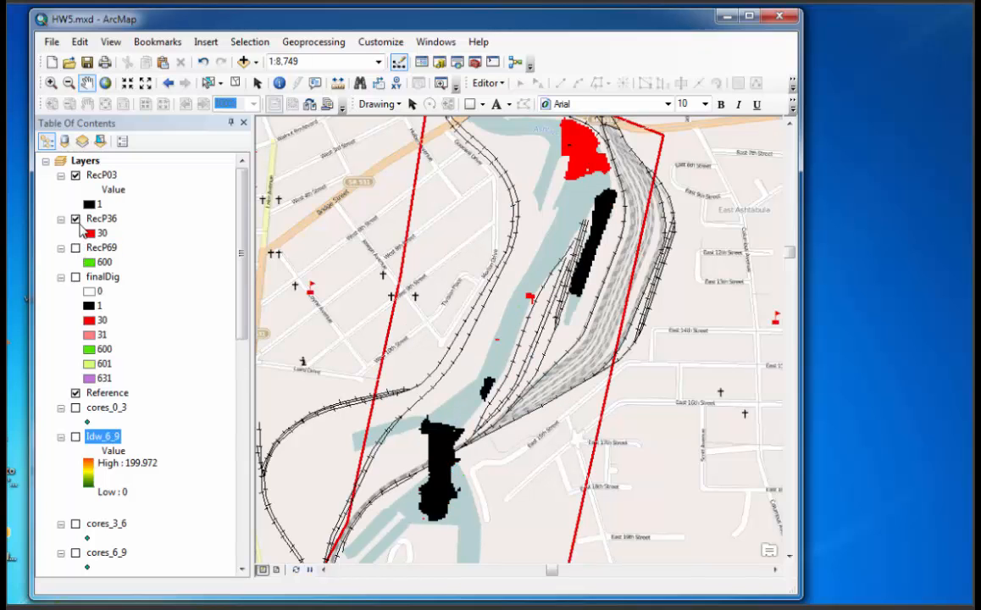
click(75, 219)
click(76, 176)
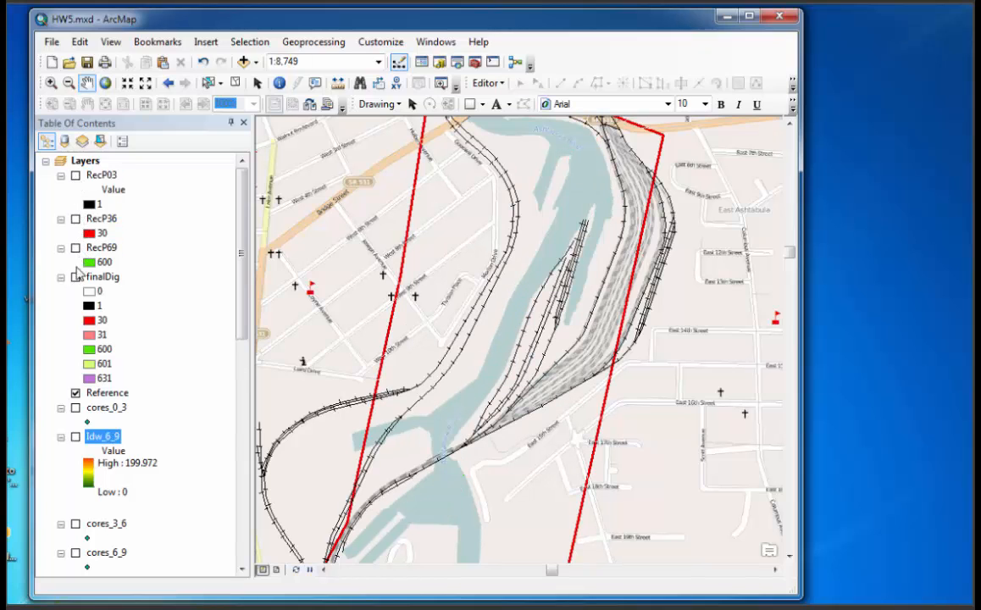
click(76, 277)
click(75, 278)
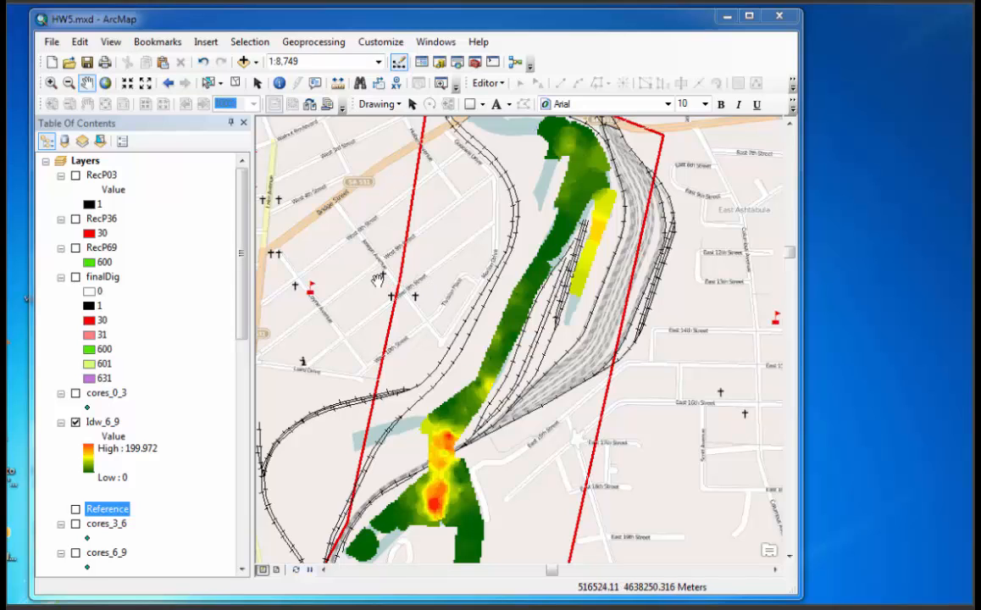
Show the RecP69, RecP36 and RecP03 rasters from deepest to shallowest and hide Idw_6_9.
click(75, 247)
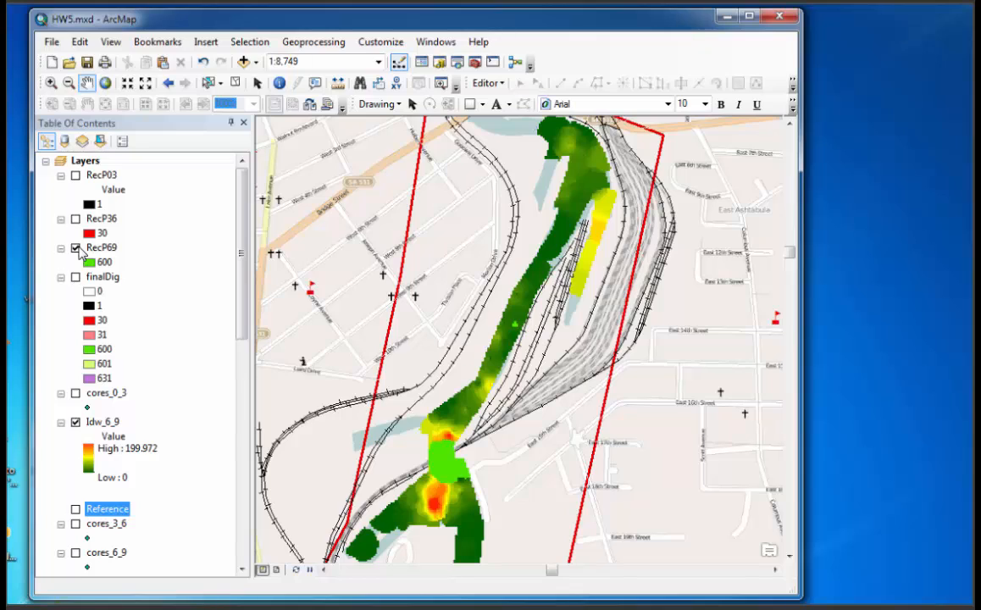
click(75, 422)
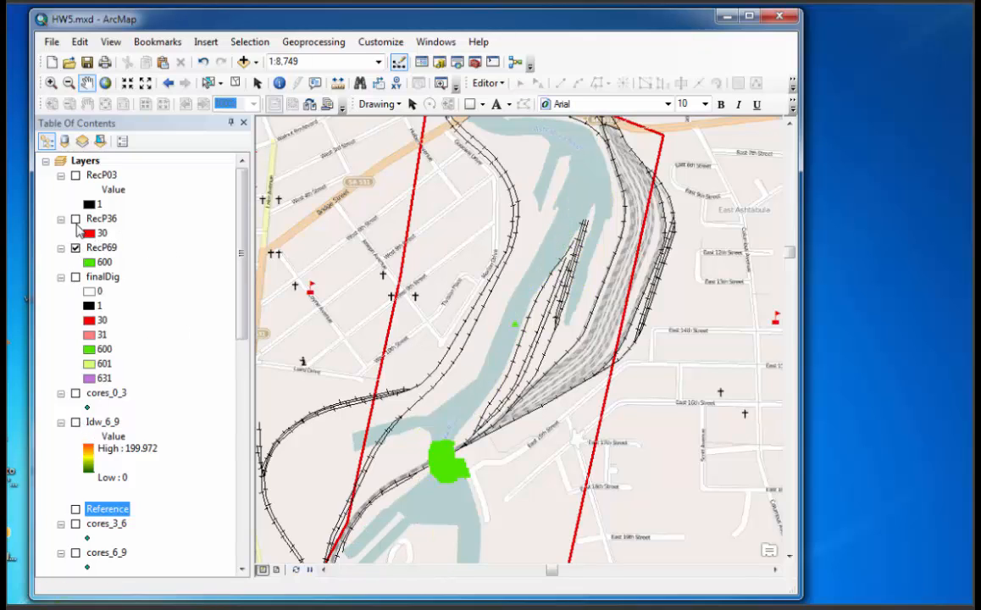
click(76, 220)
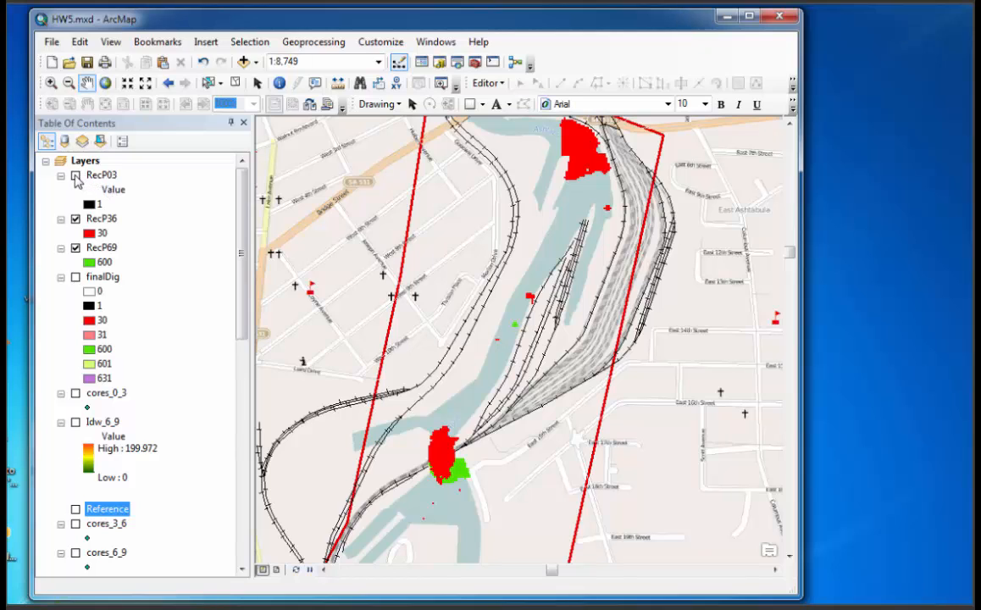
click(76, 176)
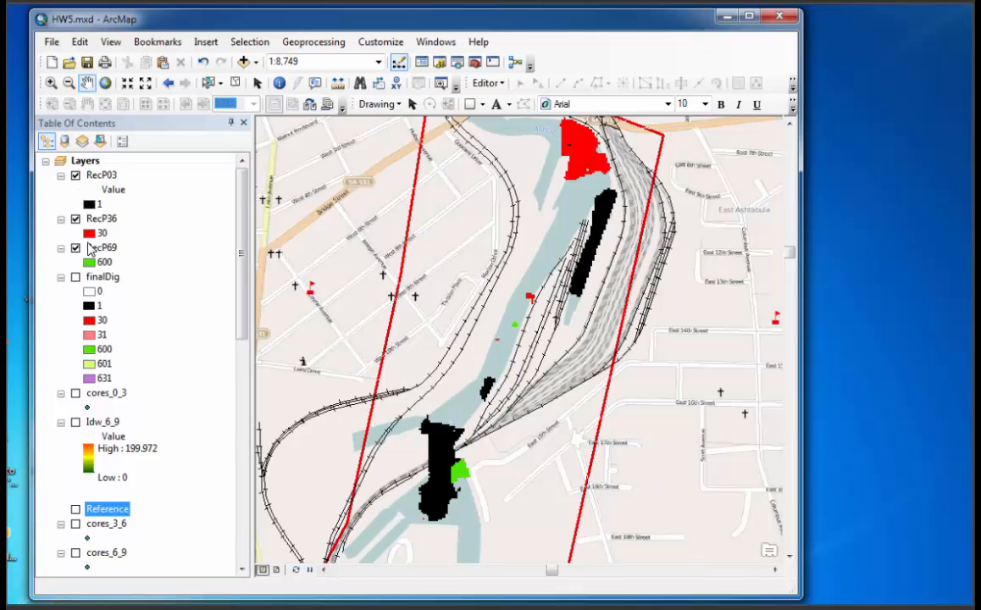
Place finalDig above all other layers and show it, hiding RecP03, RecP36 and RecP69.
drag(93, 276, 85, 175)
click(76, 175)
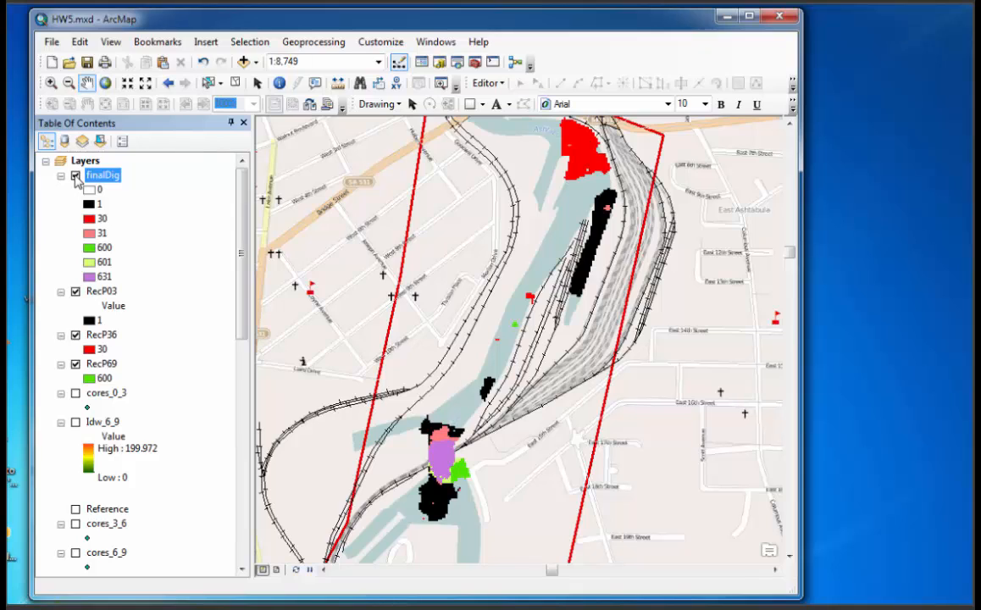
click(76, 290)
click(76, 334)
click(75, 364)
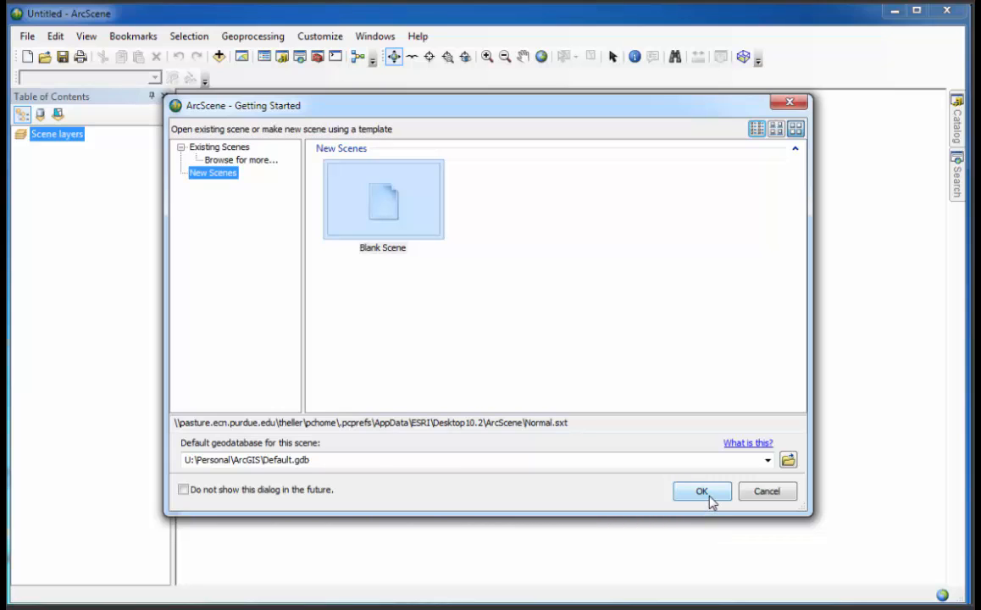
In ArcScene, create a blank scene with W:\asm540\ay2015\work.gdb as its default geodatabase.
click(788, 459)
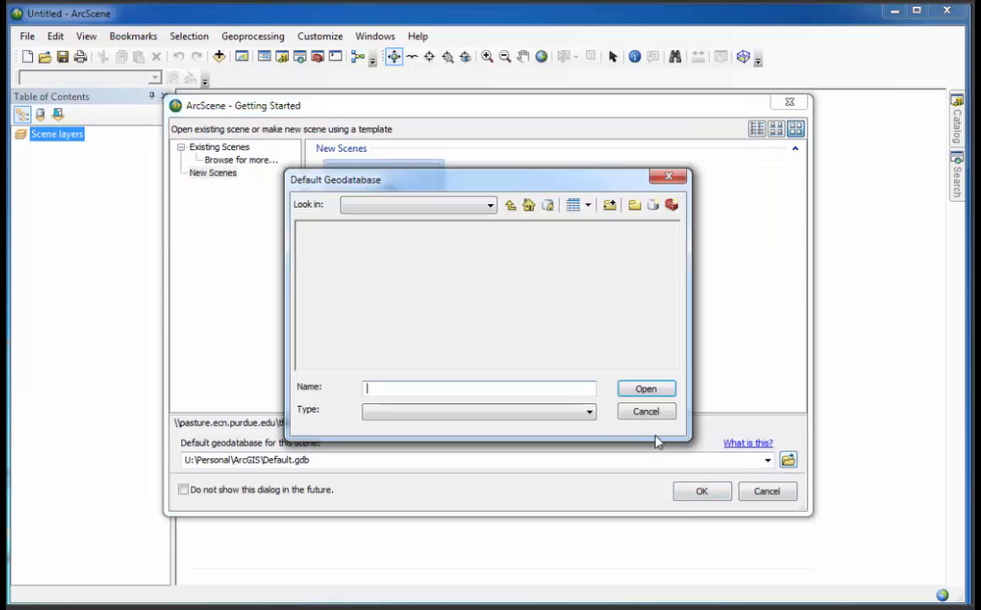
click(491, 209)
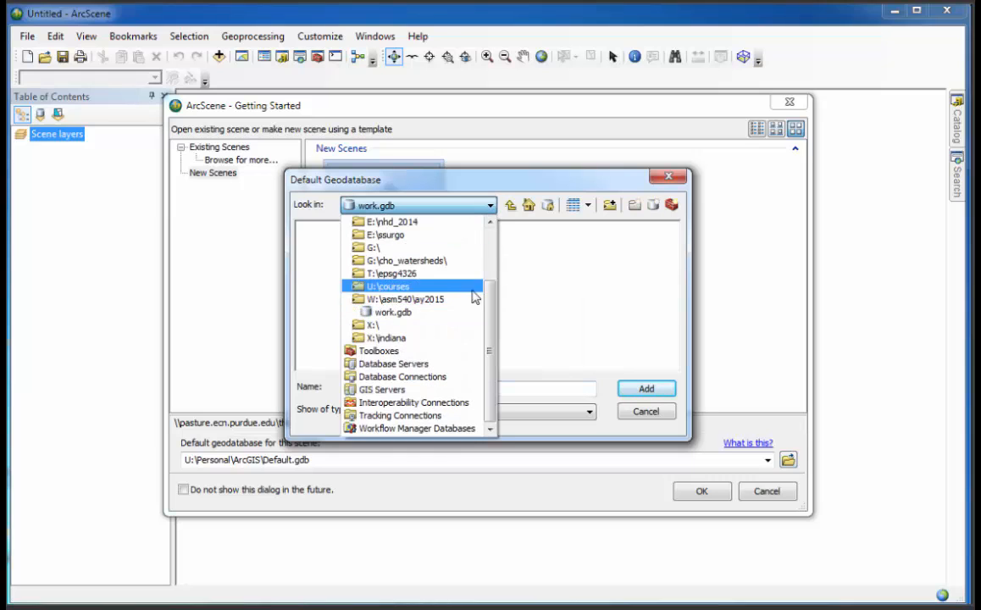
click(398, 312)
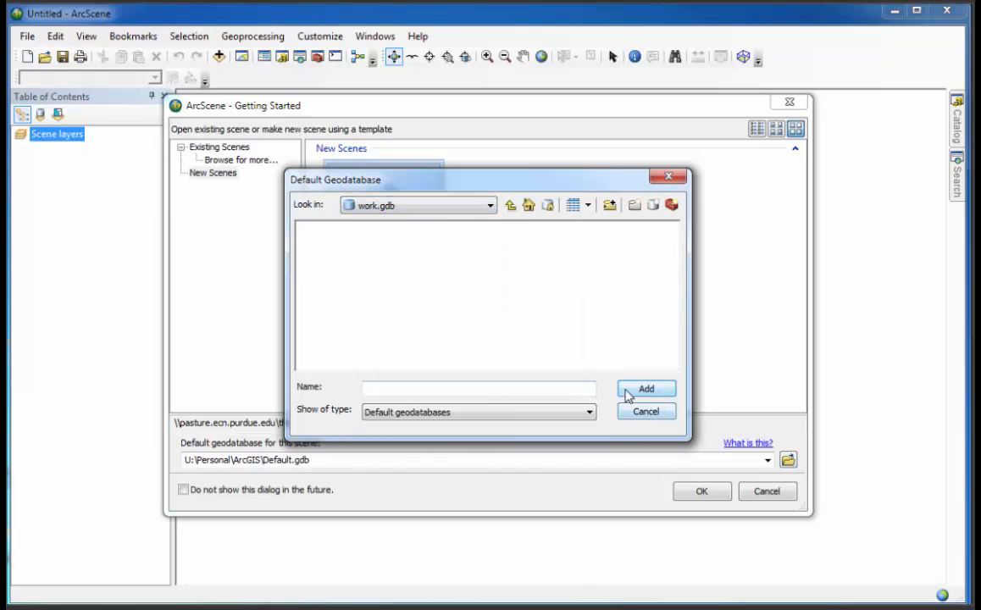
click(509, 206)
click(329, 255)
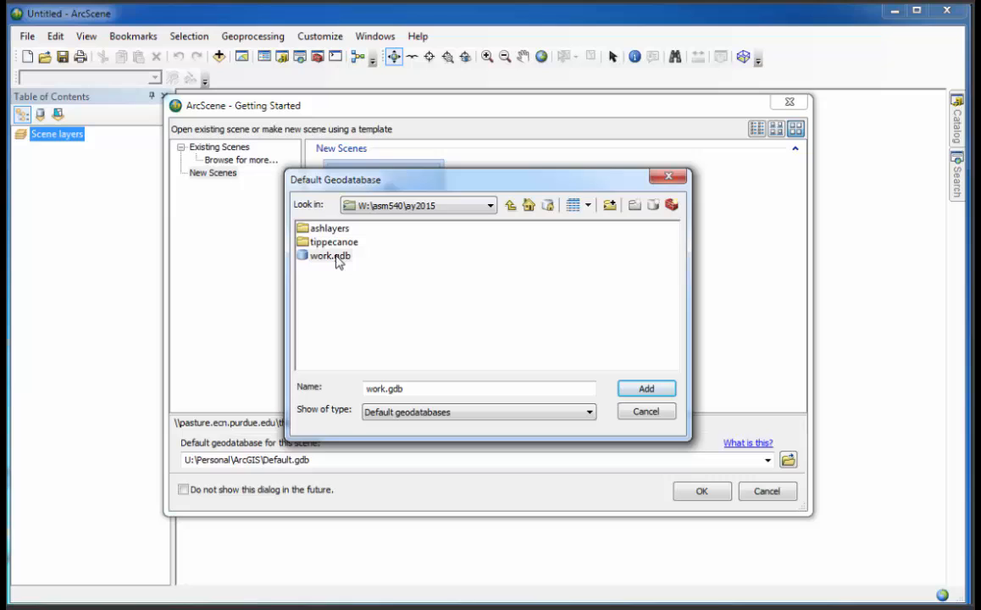
click(641, 391)
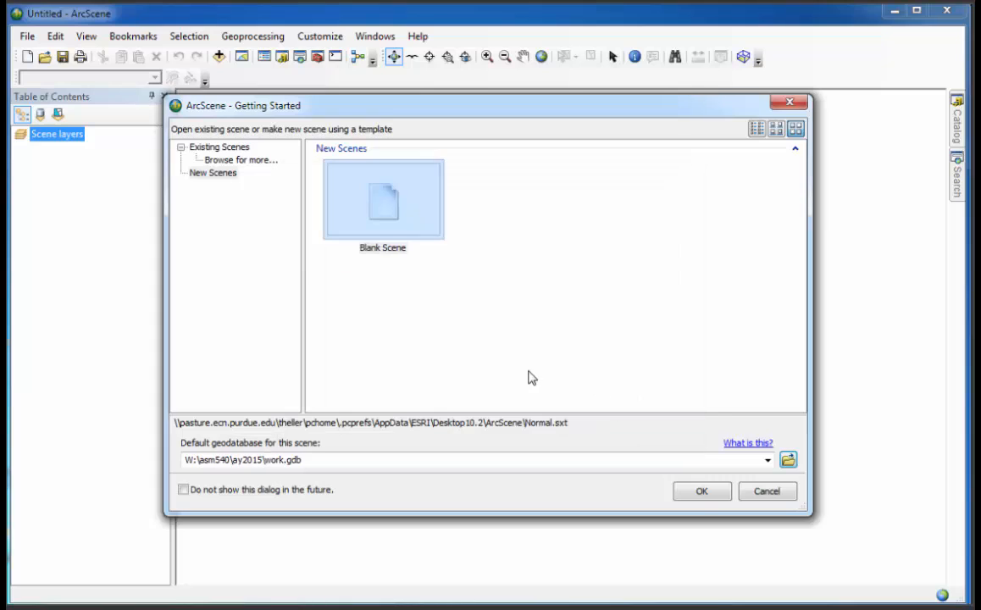
click(701, 493)
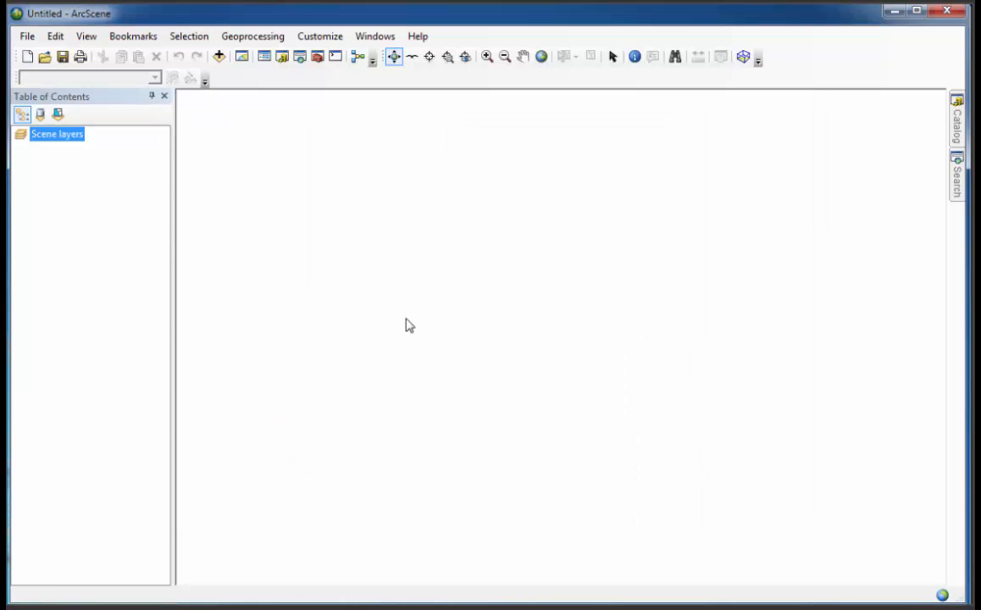
Add the RecP691 polygons from work.gdb in W:\asm540\ay2015 to the scene.
click(957, 128)
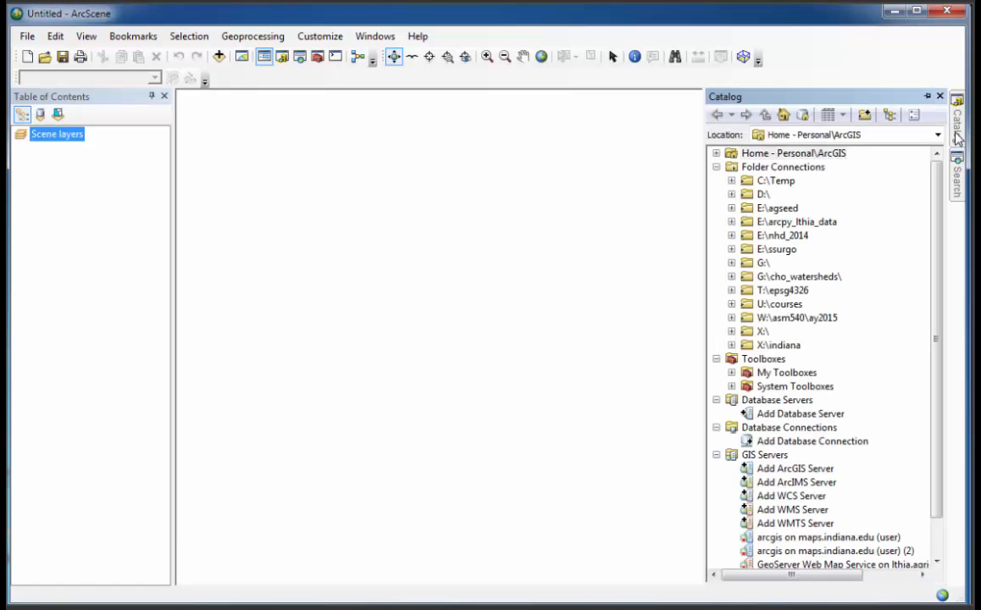
click(731, 317)
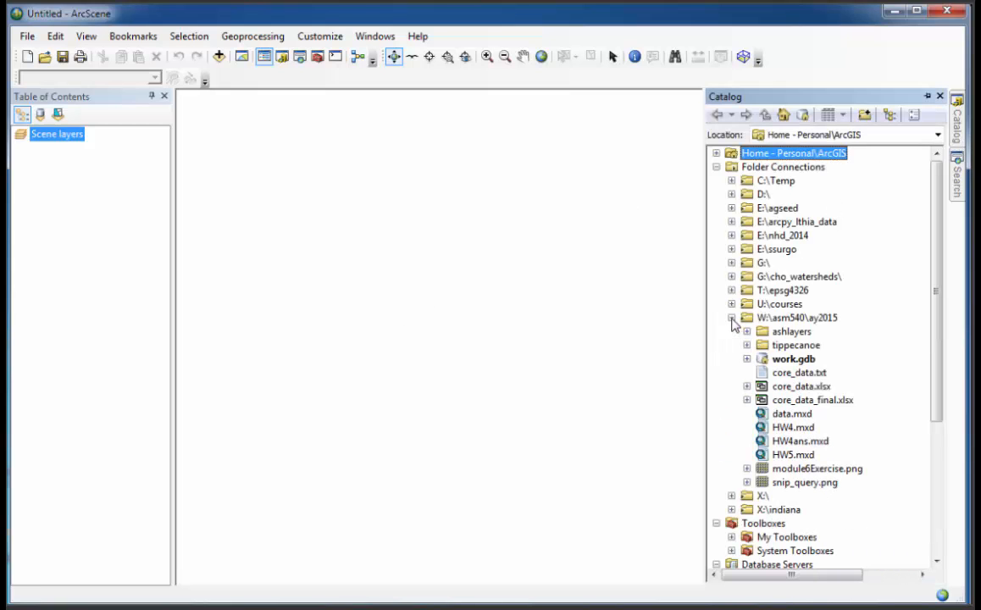
click(746, 358)
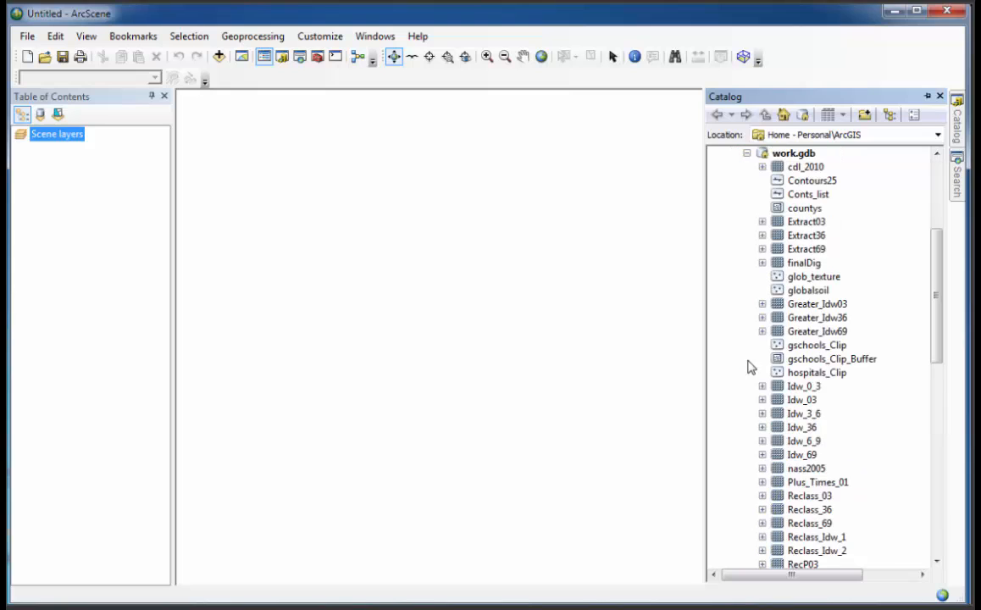
drag(935, 329, 942, 436)
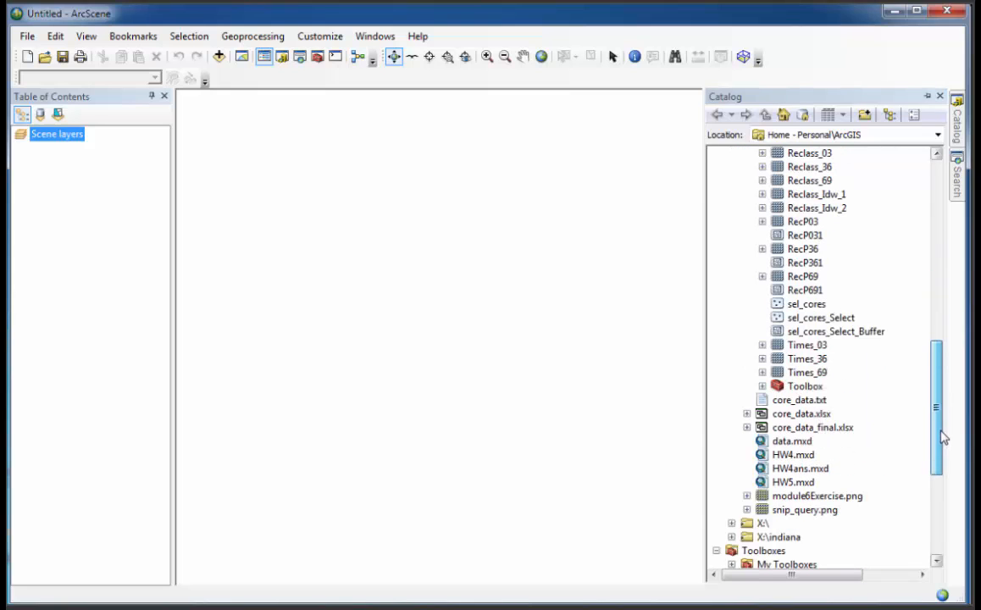
drag(773, 291, 125, 288)
Add the RecP031 and RecP361 polygon layers from work.gdb below RecP691.
mouse_move(957, 140)
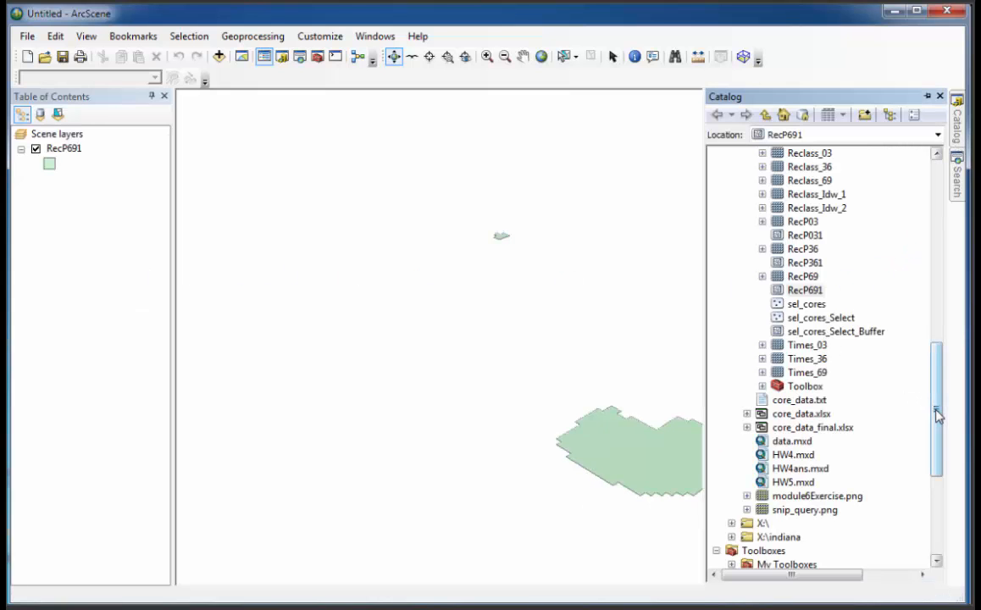
drag(937, 412, 936, 377)
drag(802, 332, 74, 197)
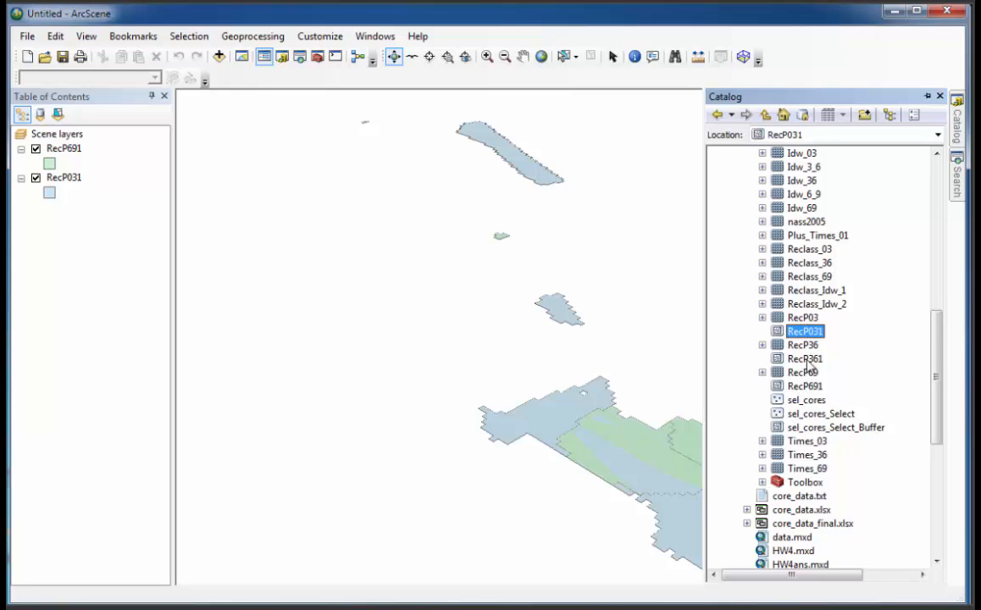
mouse_move(805, 358)
mouse_down()
mouse_move(542, 271)
mouse_move(94, 251)
mouse_move(71, 197)
mouse_up()
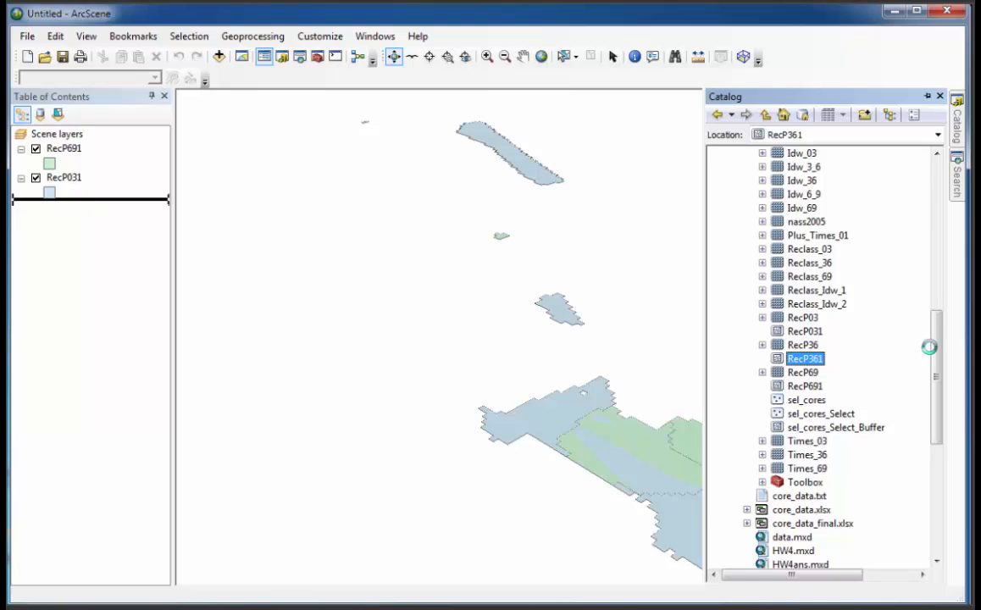
Add river.shp from the ashlayers local folder beneath the RecP layers, and close the Catalog.
drag(938, 377, 872, 263)
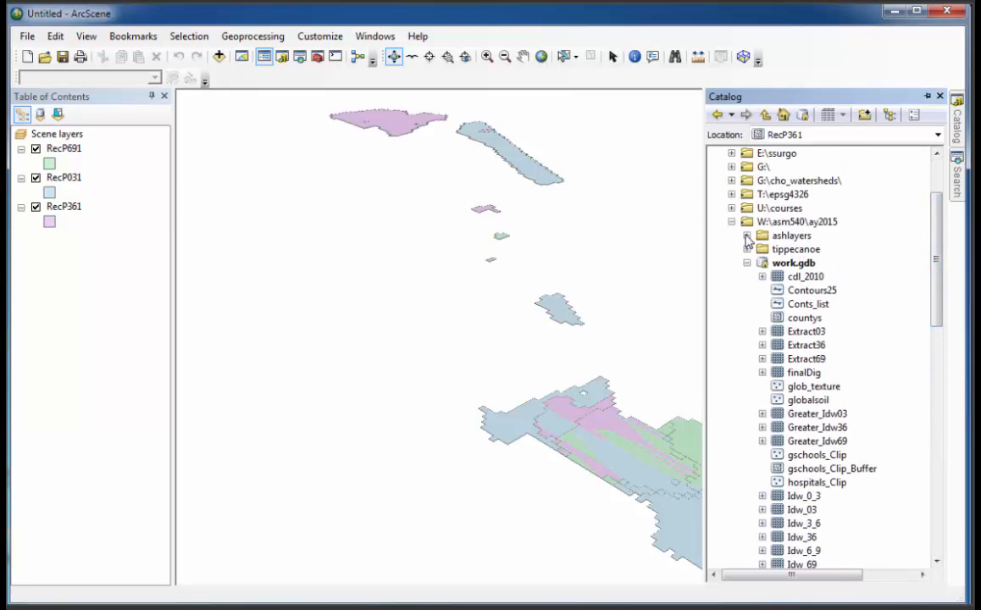
click(746, 236)
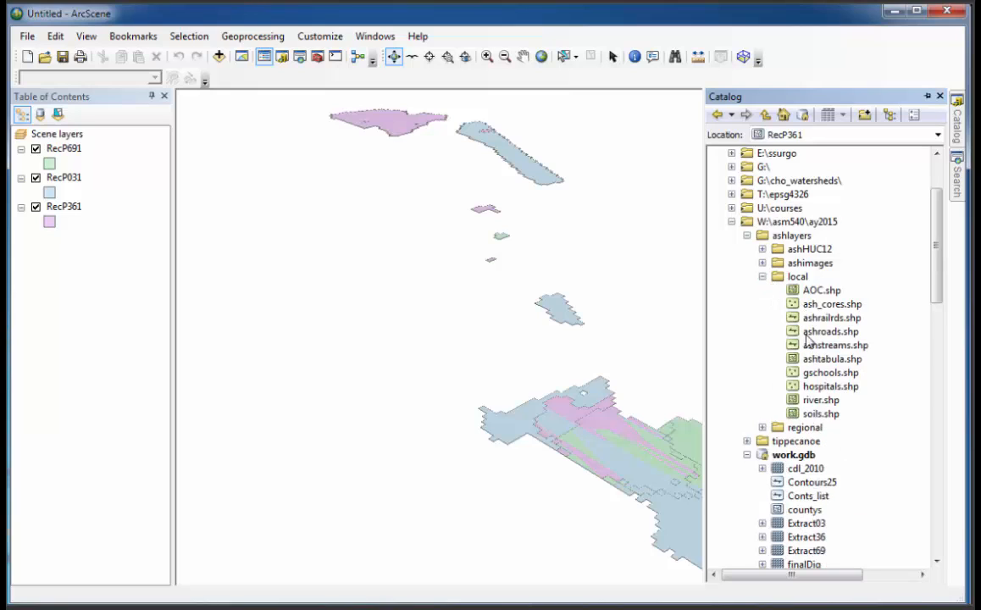
drag(795, 404, 97, 219)
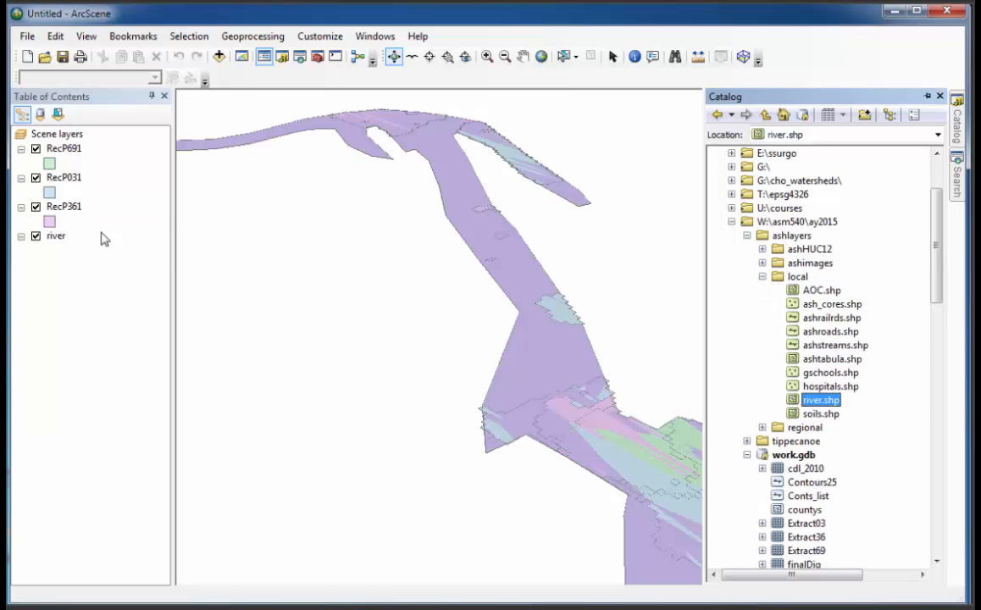
click(939, 95)
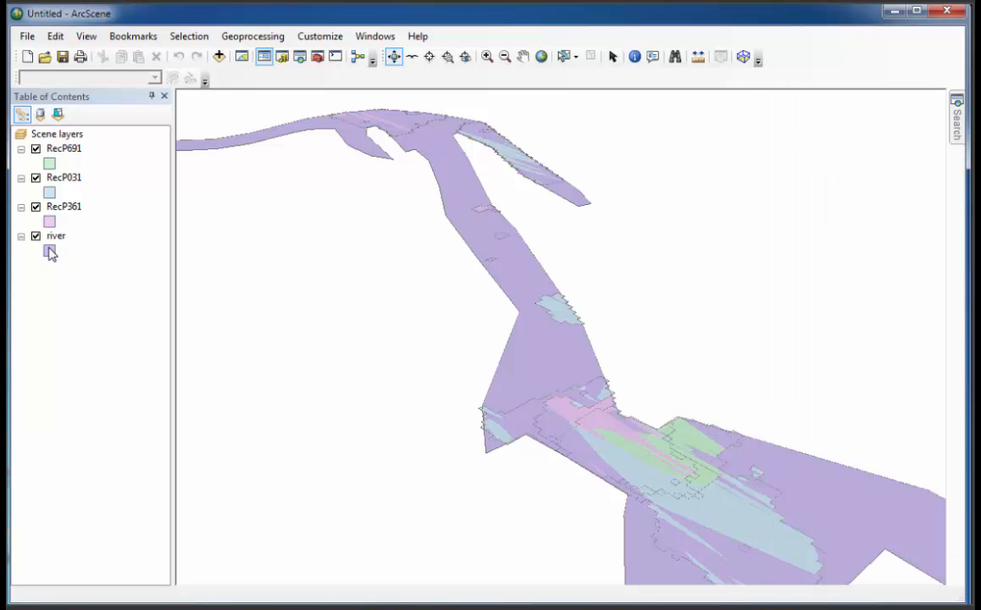
Change the river layer's symbol to Early Sky Blue.
click(49, 250)
drag(607, 377, 607, 495)
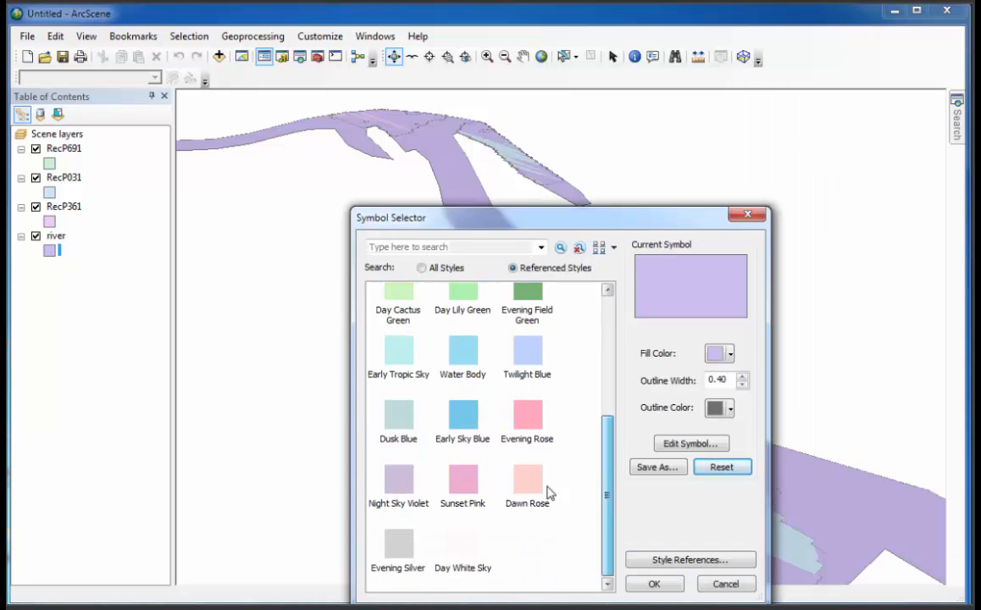
click(462, 415)
click(654, 584)
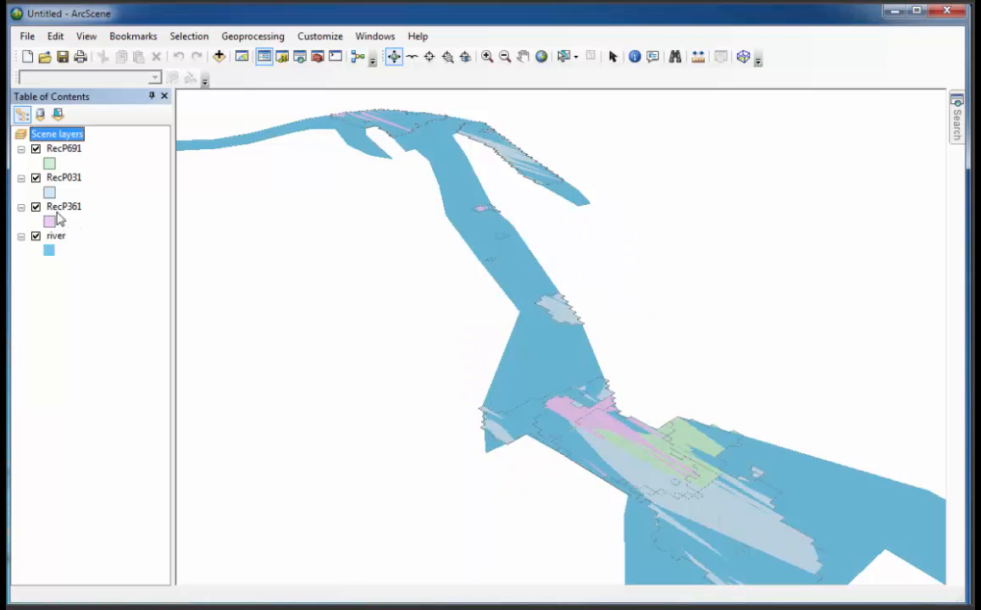
Move RecP691 below RecP031 in the layer order, and set RecP031 to extrude with -300 as the value features are extruded to.
drag(61, 174, 62, 199)
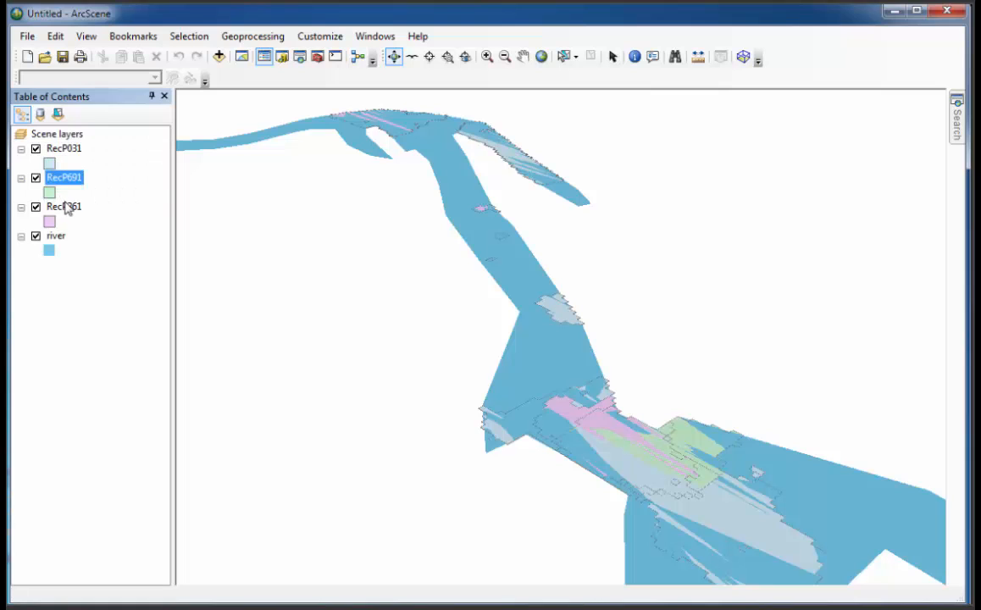
double_click(49, 150)
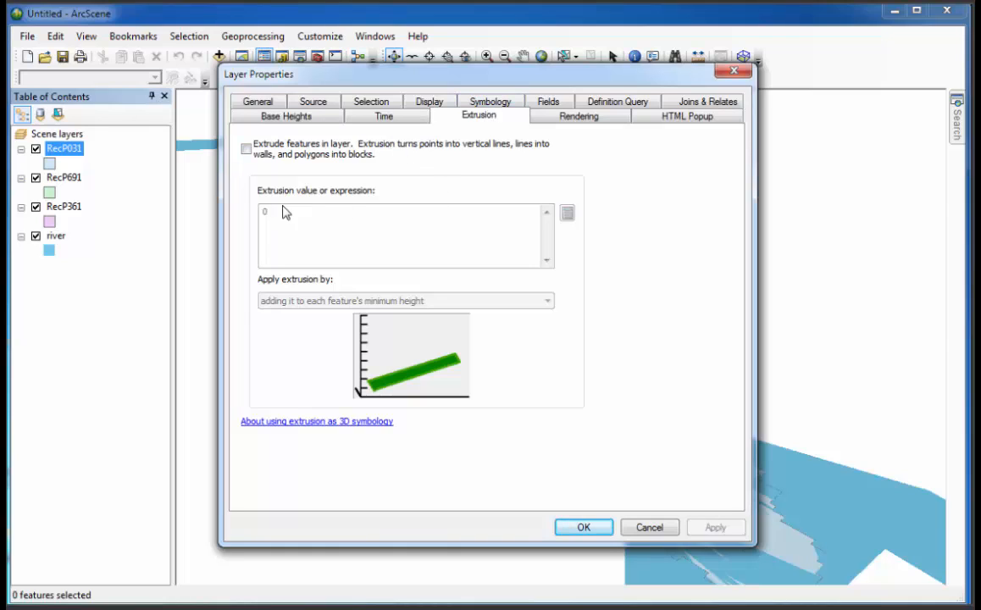
click(246, 149)
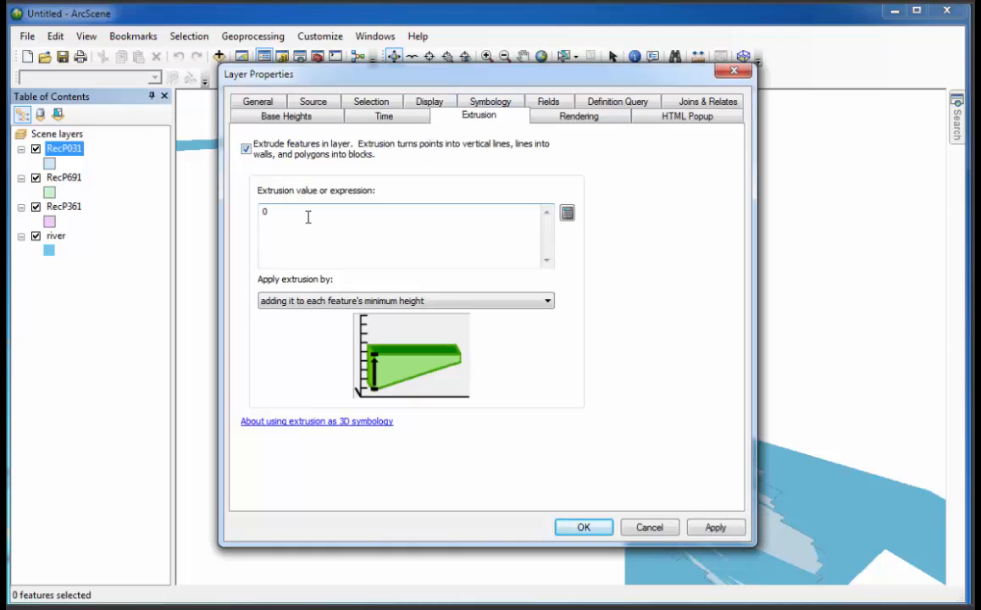
drag(305, 216, 249, 213)
click(529, 304)
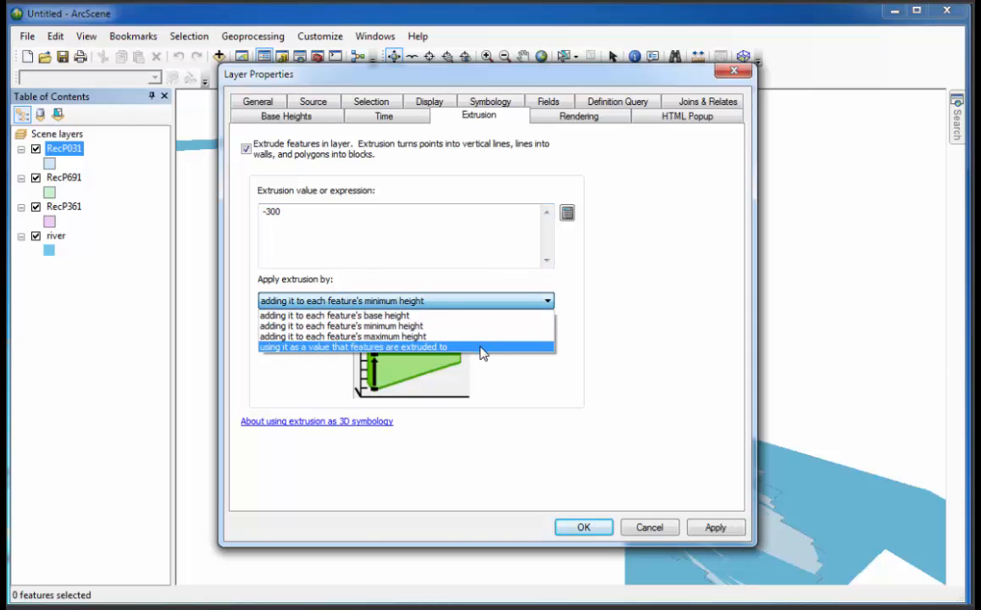
click(482, 348)
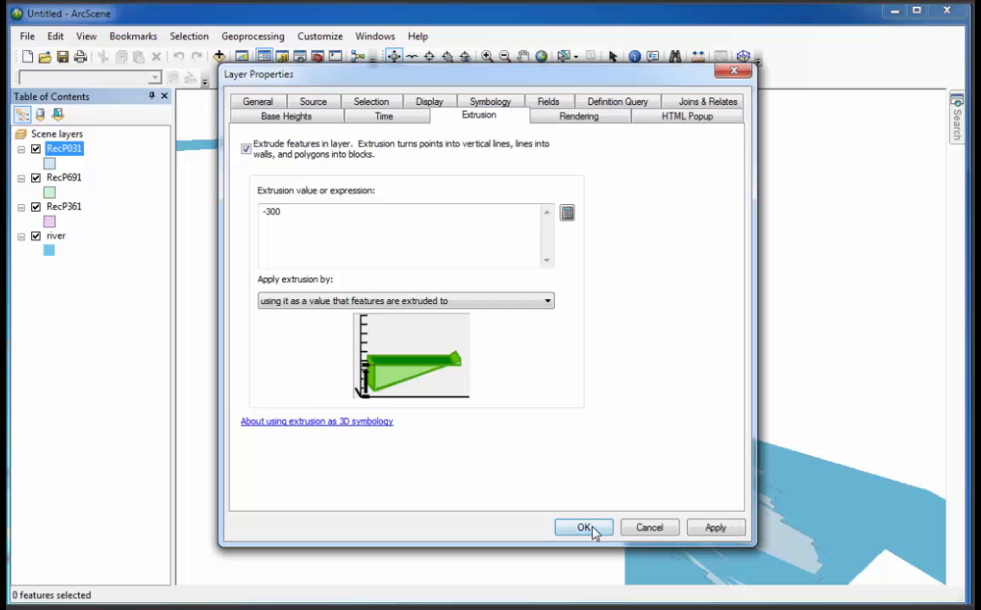
Change the RecP031 symbol to Sunset Orange and apply the layer's extrusion and symbol settings.
click(489, 103)
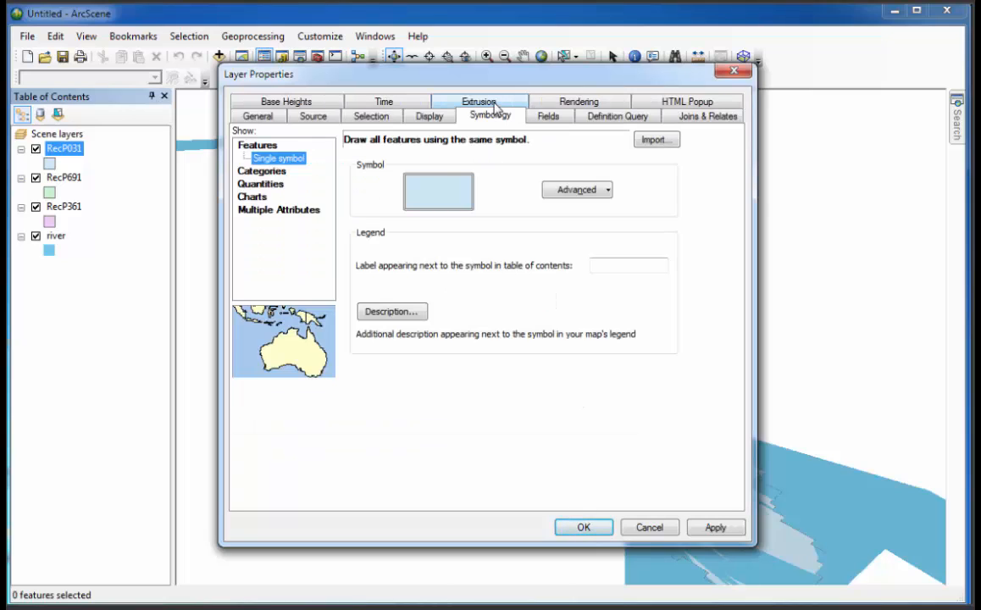
click(434, 195)
click(465, 322)
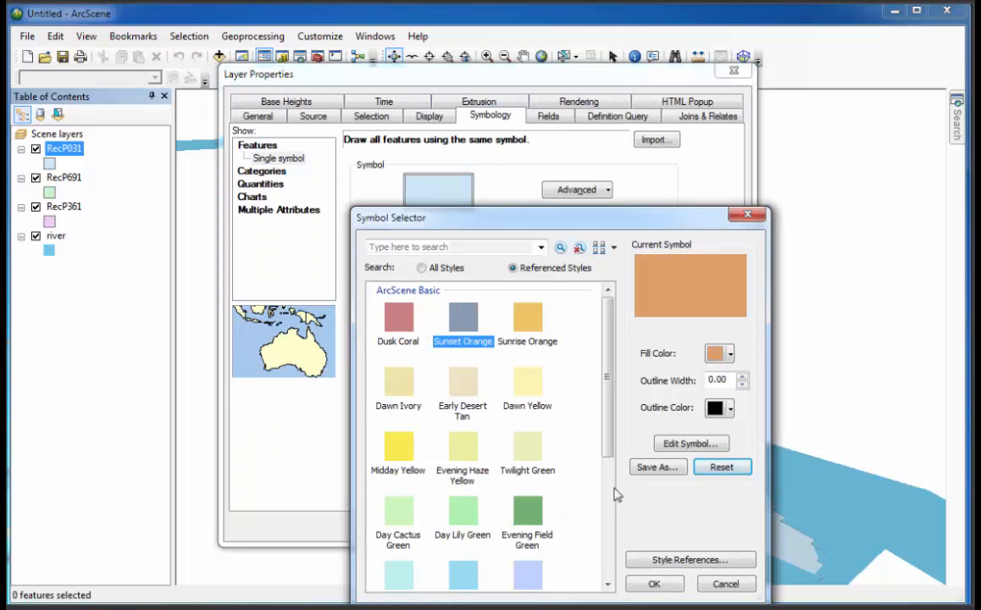
click(654, 584)
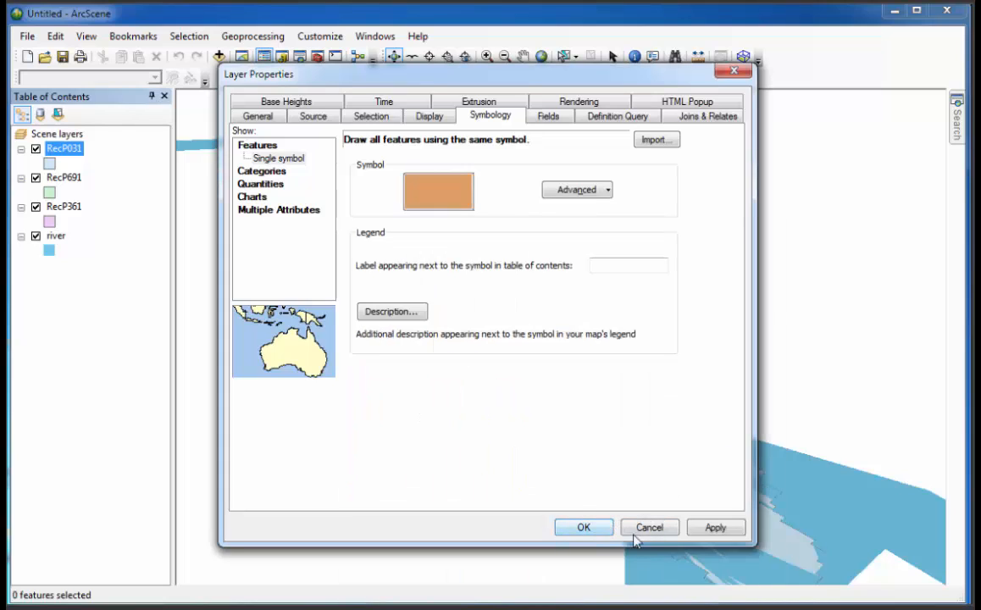
click(716, 527)
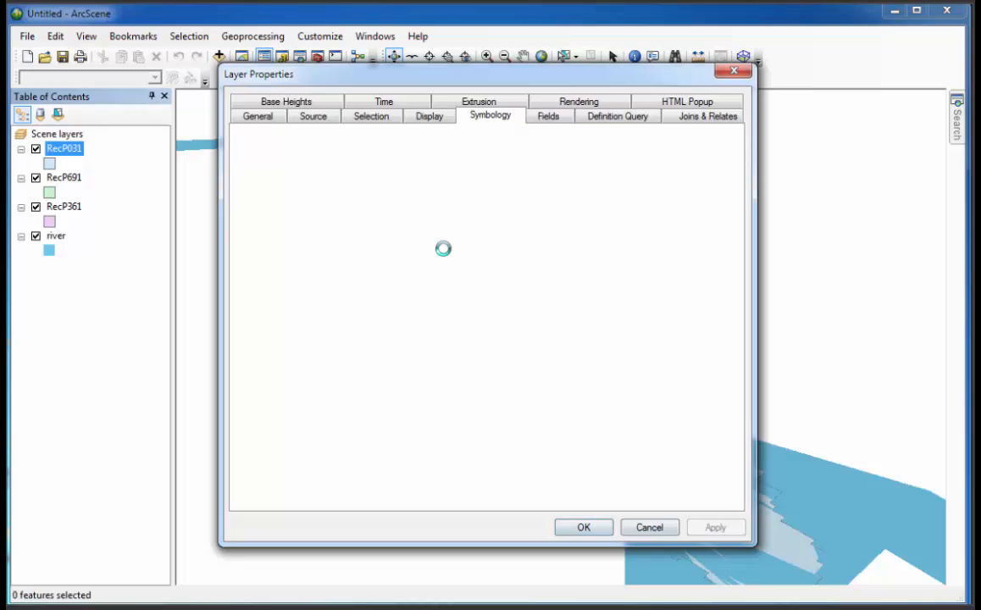
drag(434, 96, 486, 108)
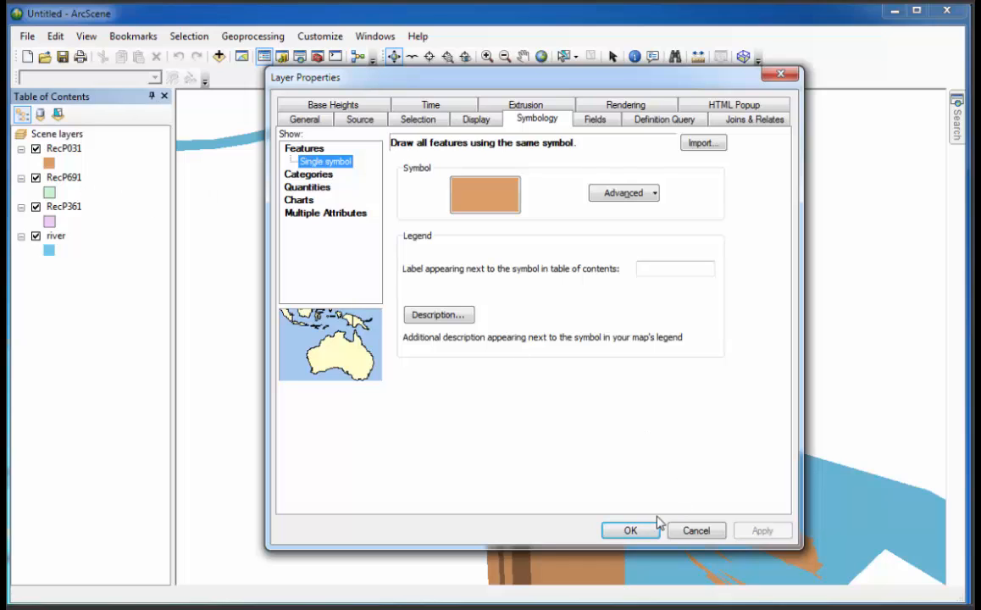
click(611, 529)
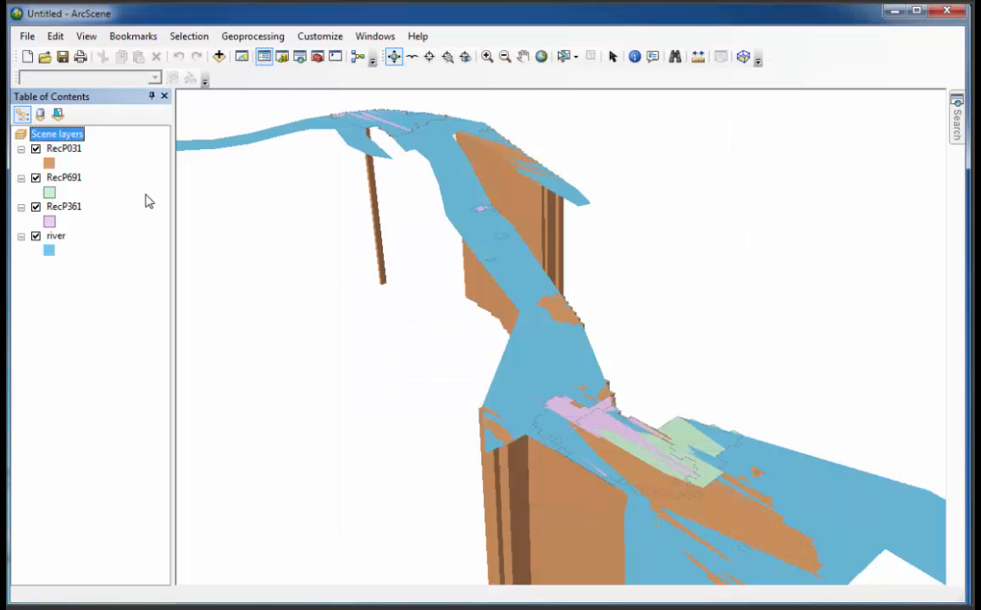
Change the RecP691 layer's symbol to Early Desert Tan.
click(66, 178)
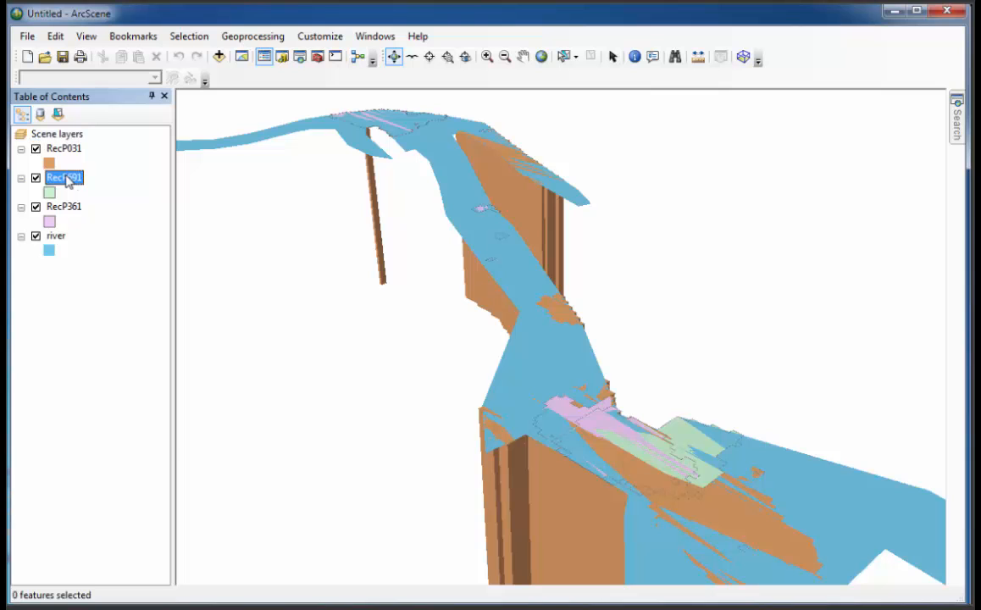
right_click(66, 178)
click(129, 437)
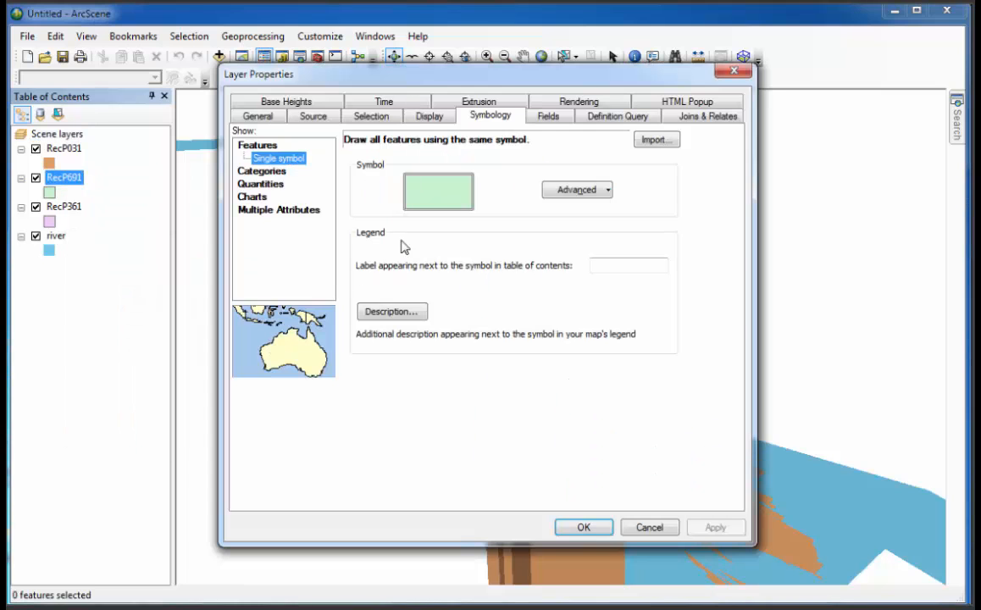
click(445, 201)
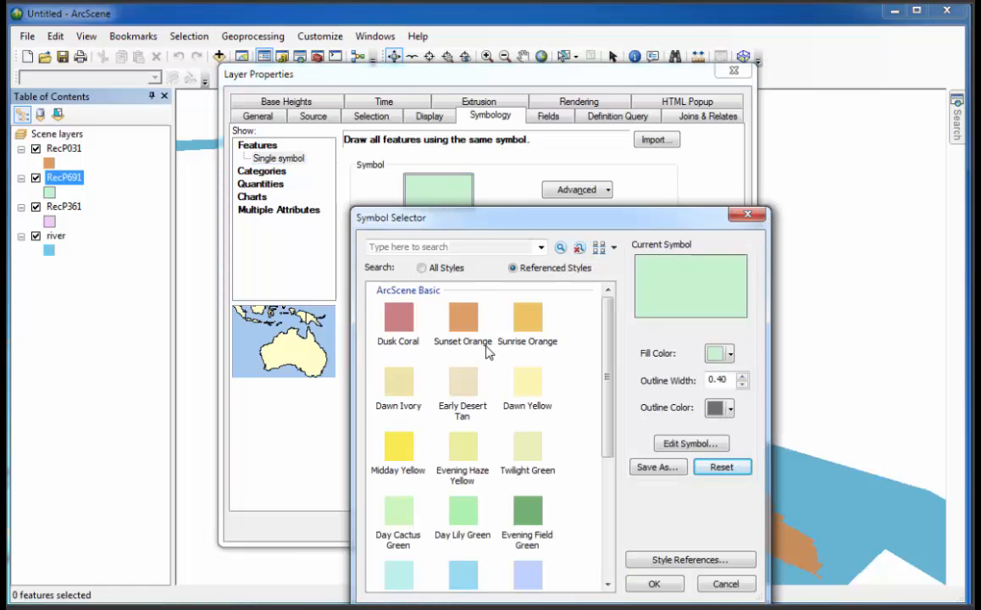
click(468, 387)
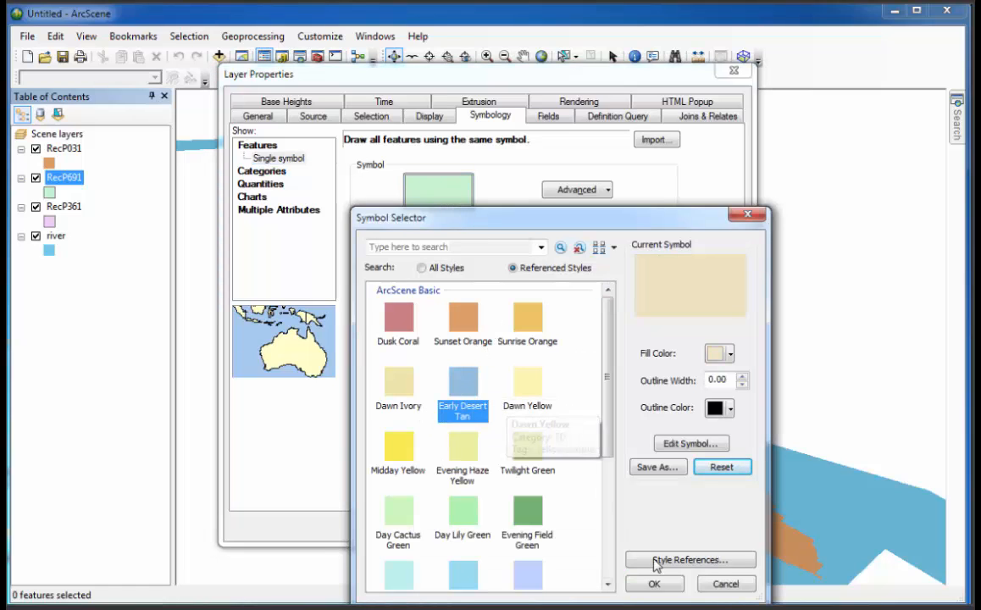
click(654, 583)
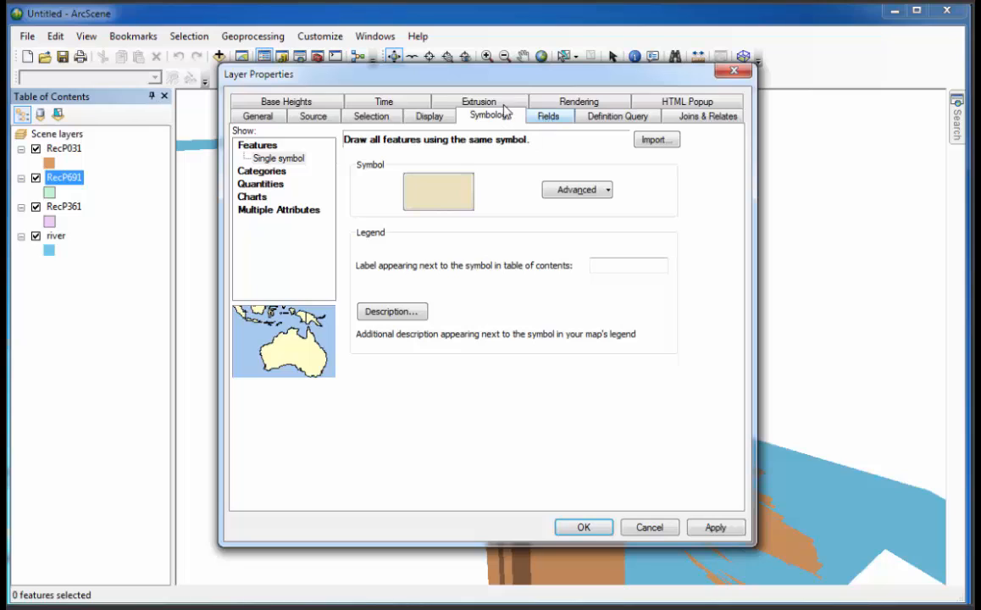
Extrude the RecP691 features with -600 as the value that features are extruded to.
click(465, 102)
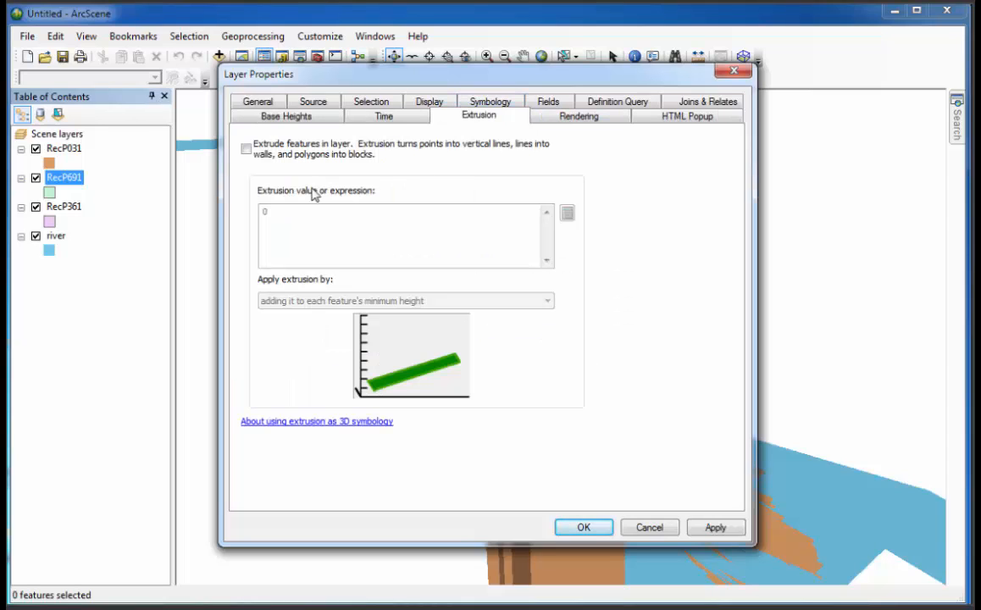
click(246, 149)
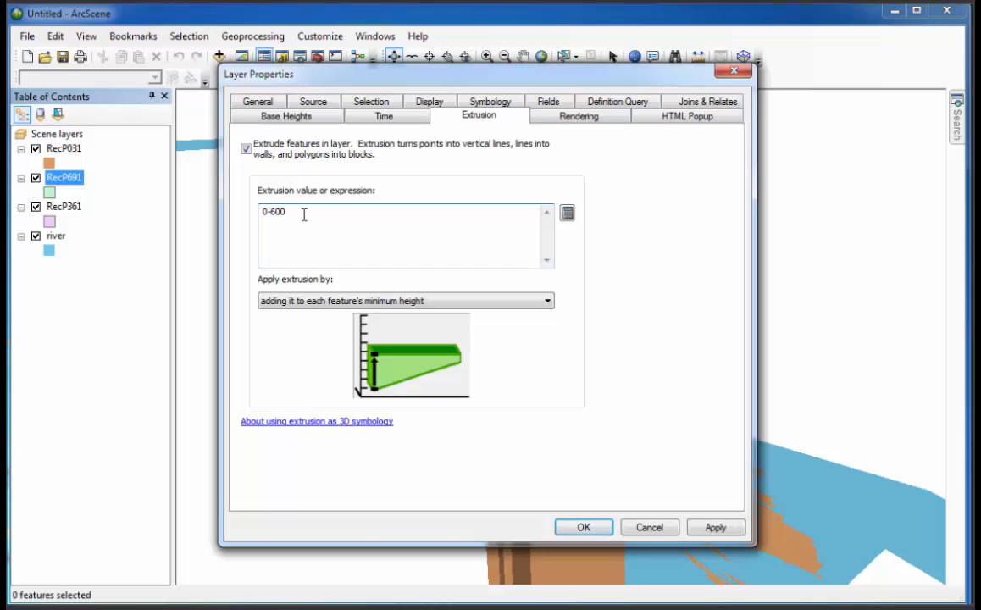
click(312, 301)
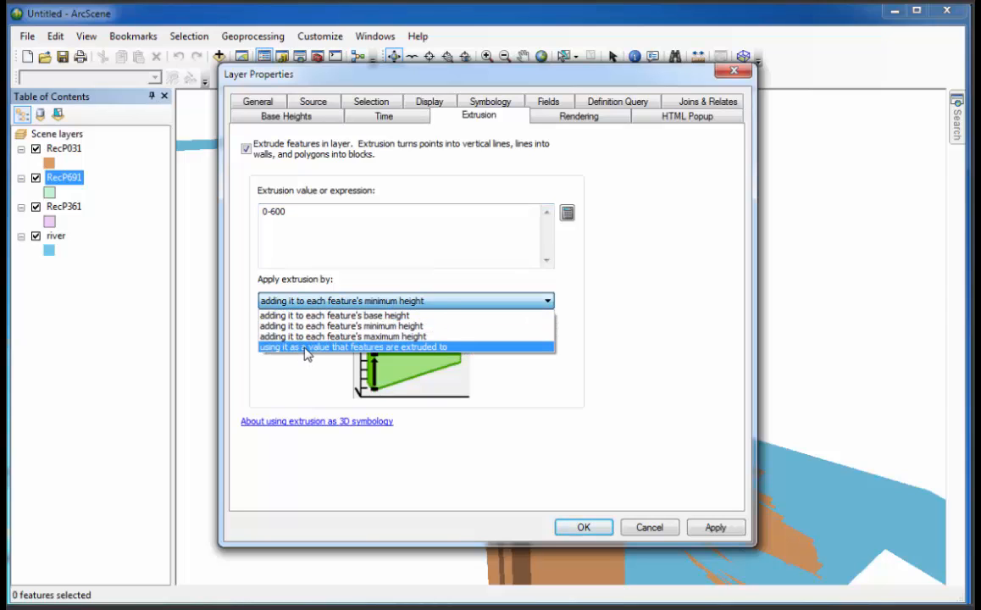
click(305, 348)
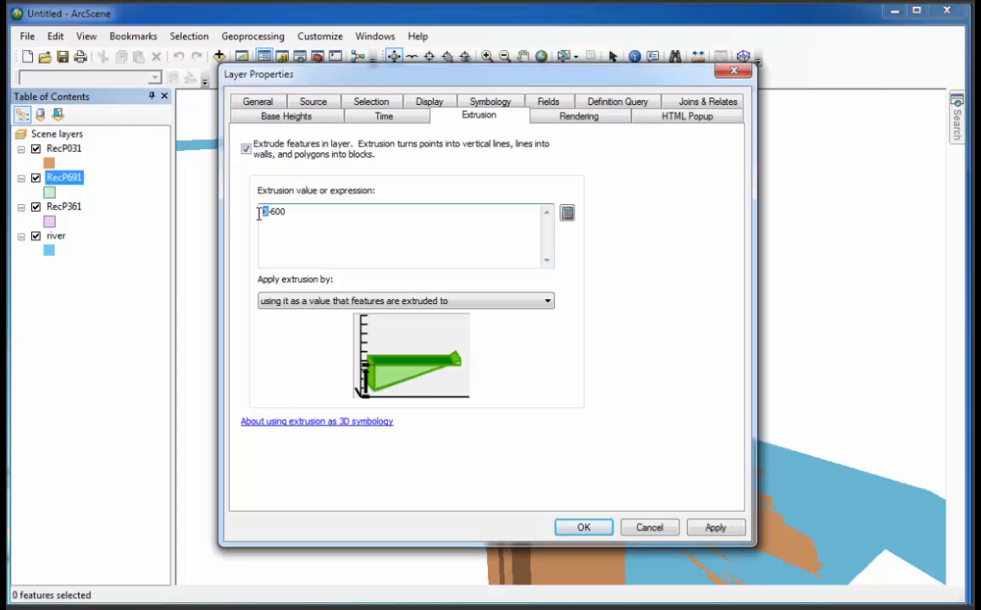
click(584, 527)
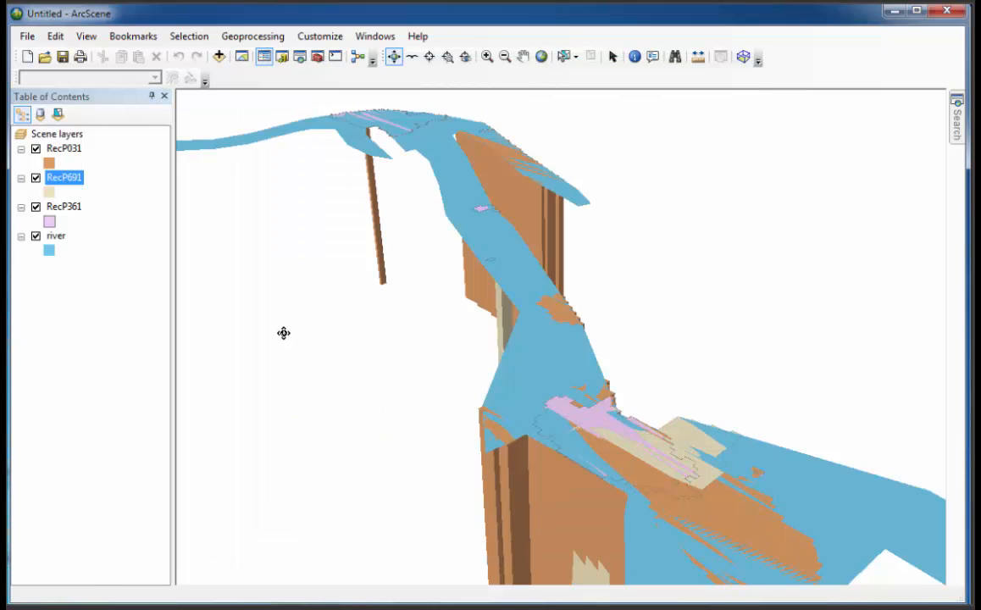
Set the RecP691 layer's base height to a constant value of -300.
drag(267, 320, 413, 327)
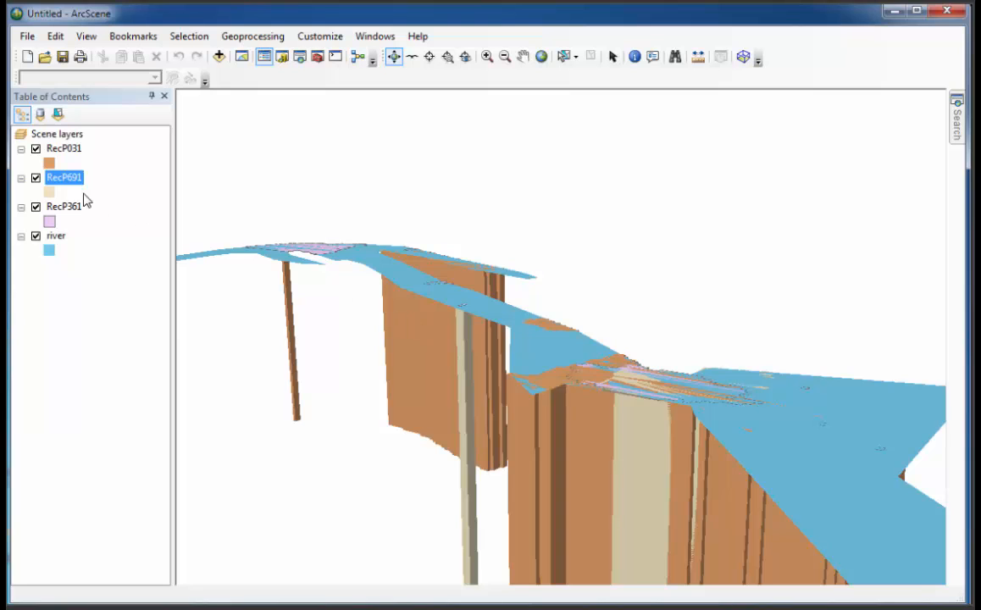
right_click(64, 184)
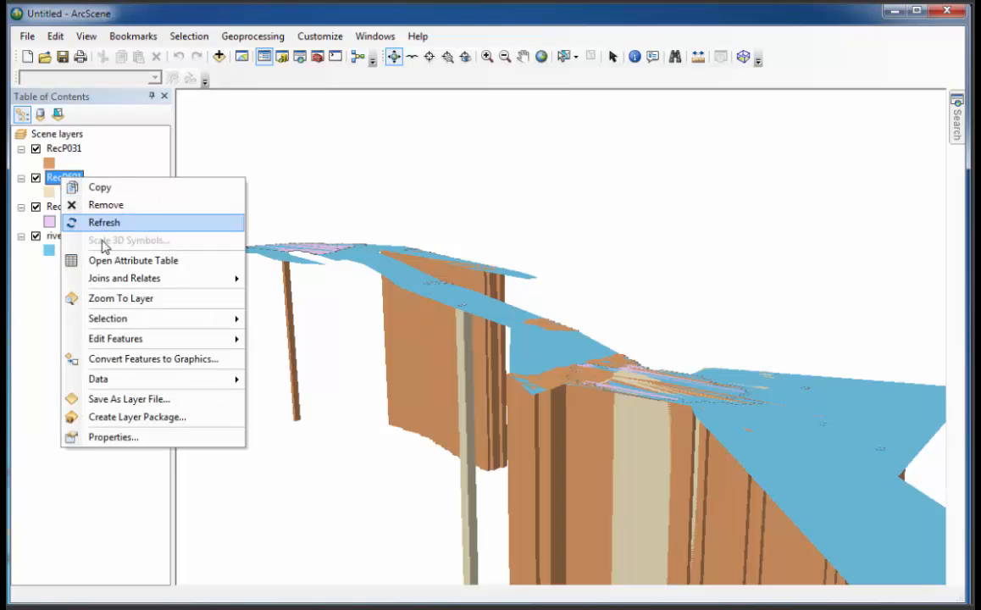
click(127, 434)
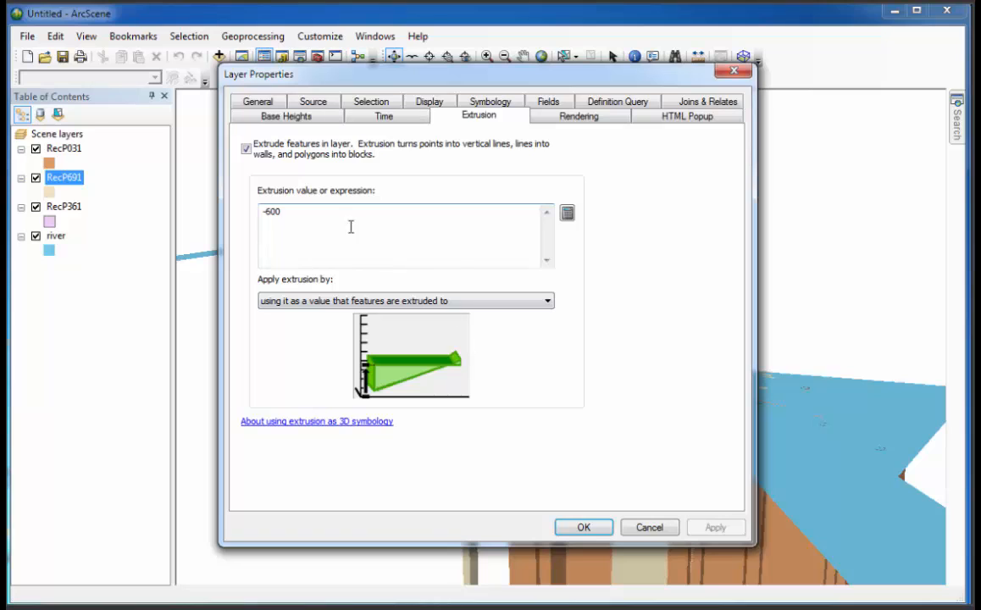
click(290, 116)
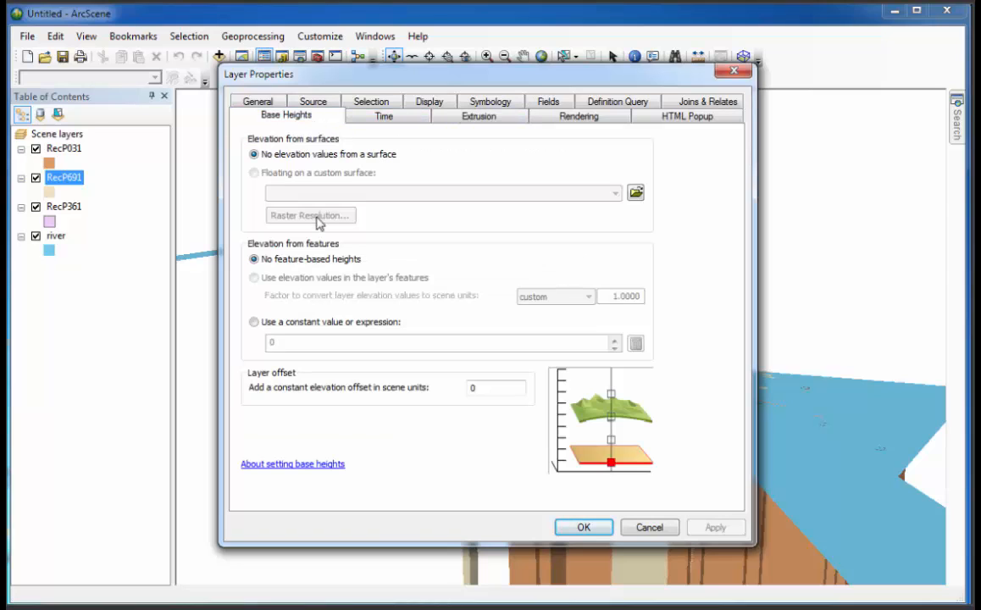
click(255, 322)
double_click(271, 341)
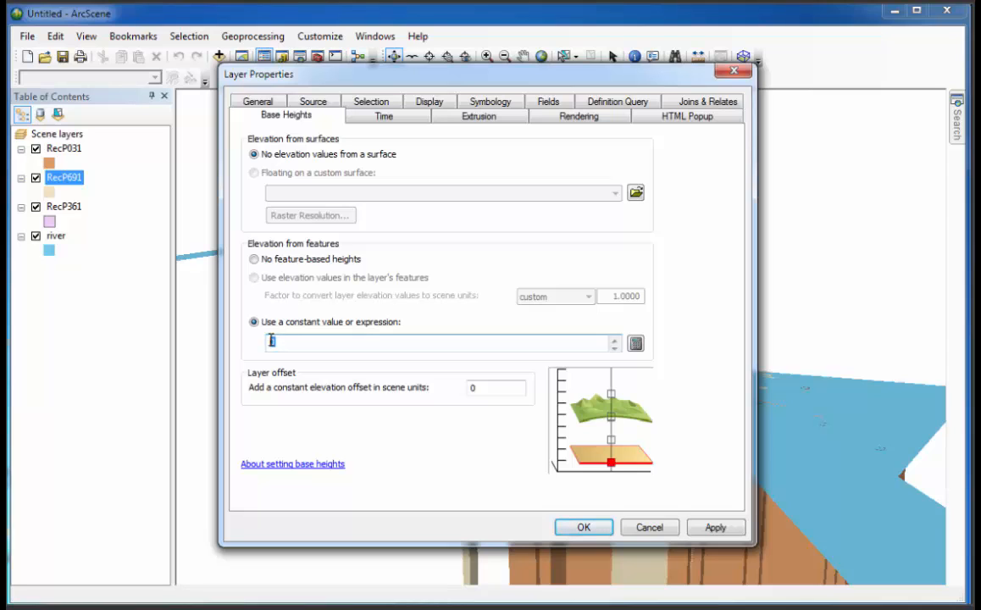
text(1)
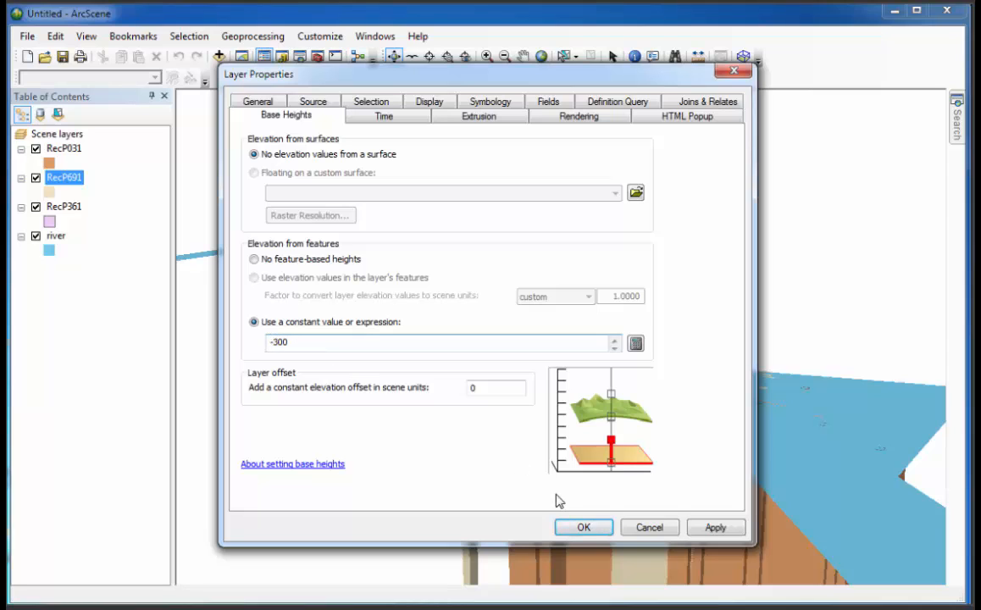
click(583, 527)
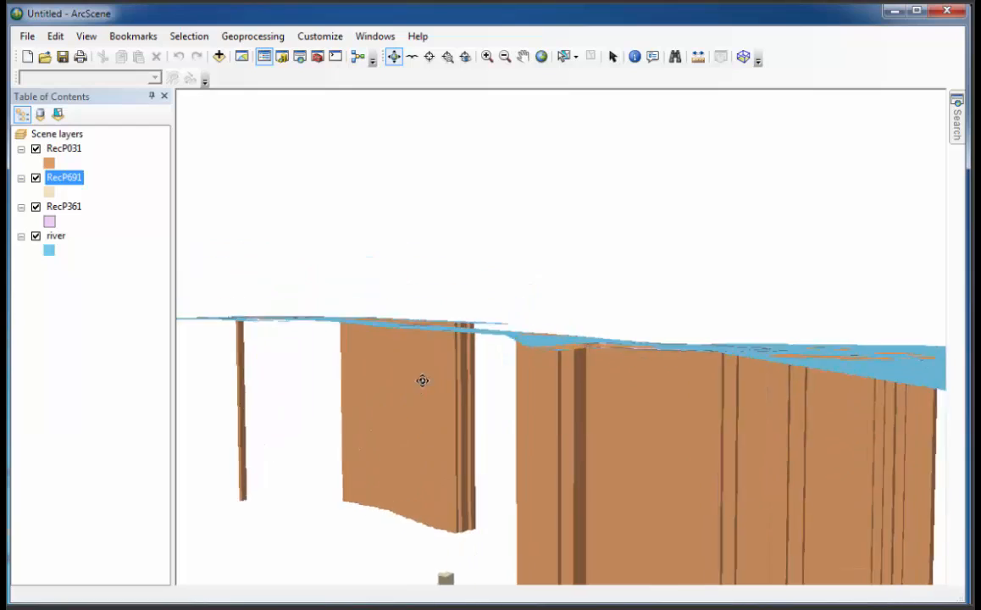
Turn on extrusion for the RecP361 layer with -900 as the value that features are extruded to.
drag(392, 442, 491, 391)
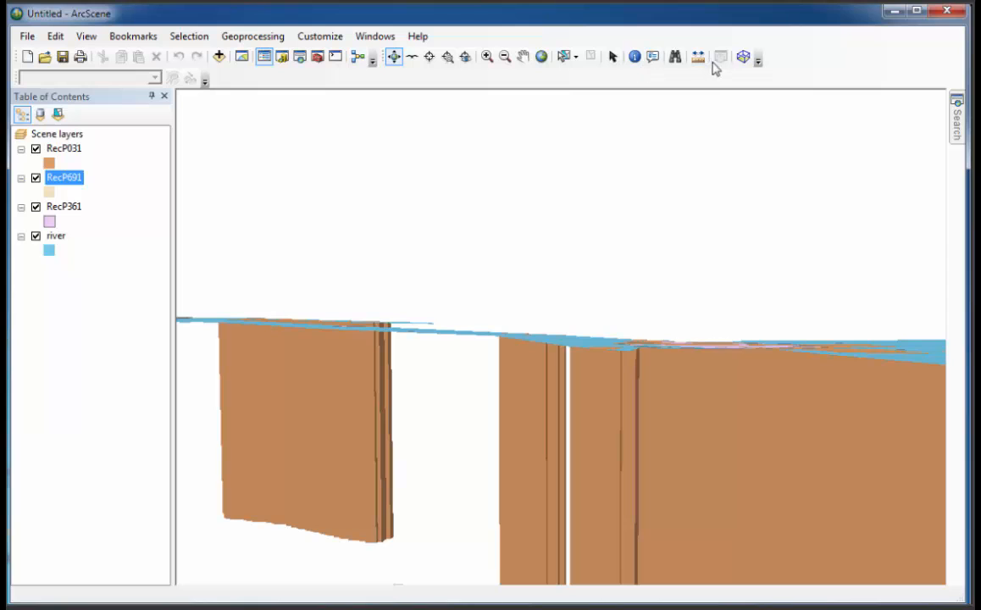
click(522, 56)
drag(650, 302, 587, 153)
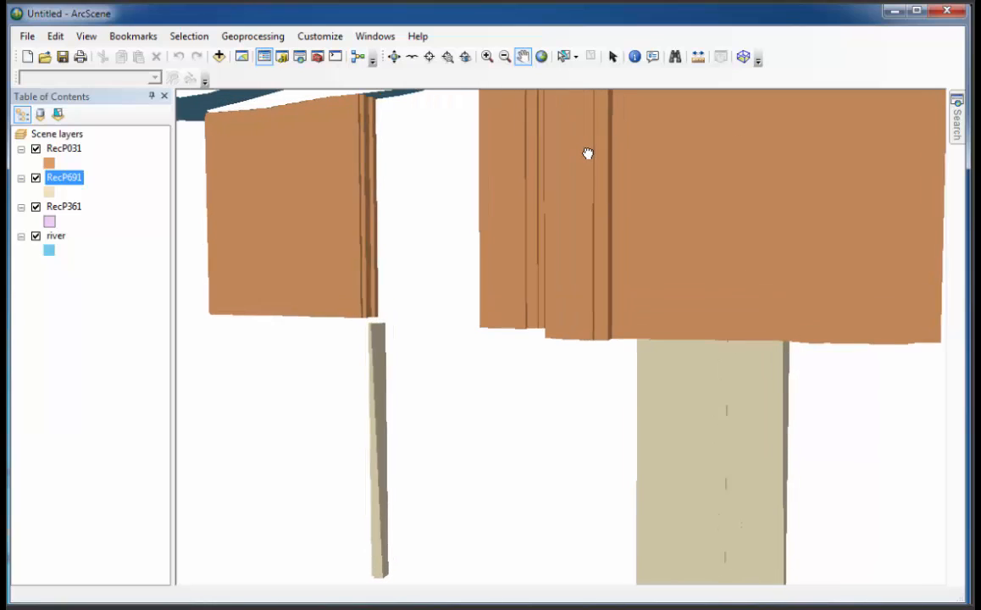
click(70, 207)
right_click(68, 210)
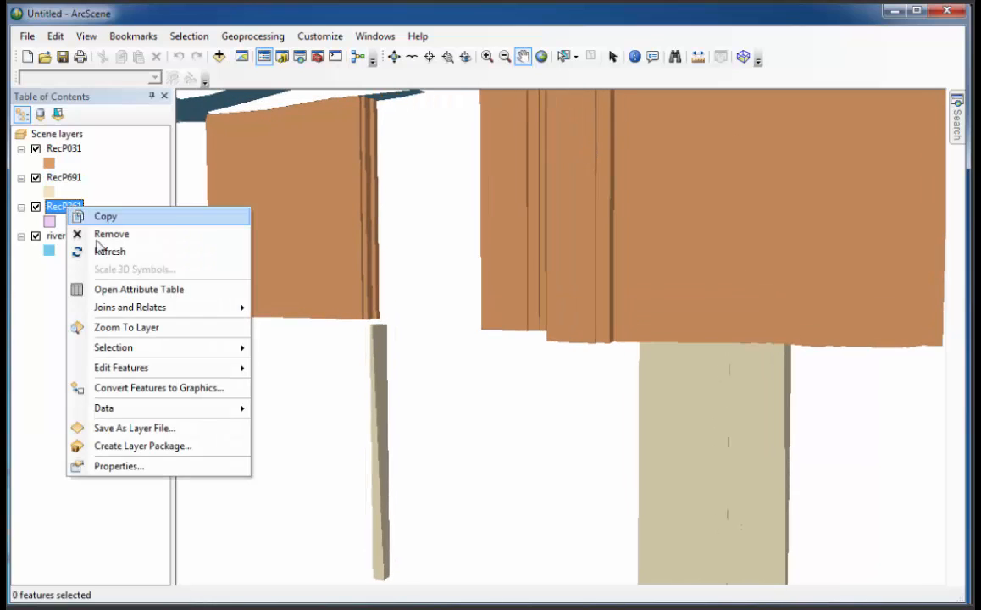
click(119, 468)
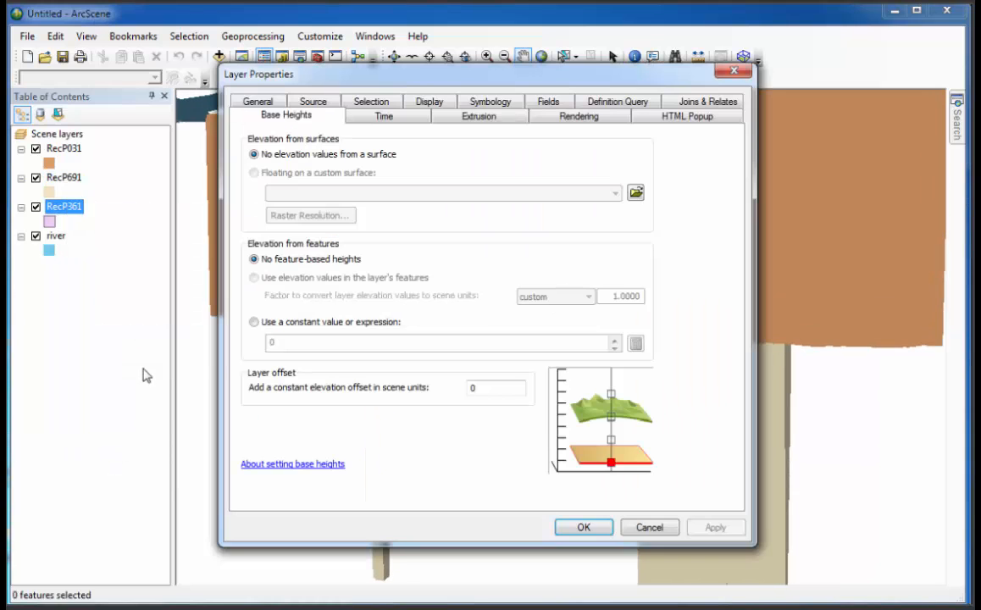
click(488, 116)
click(246, 149)
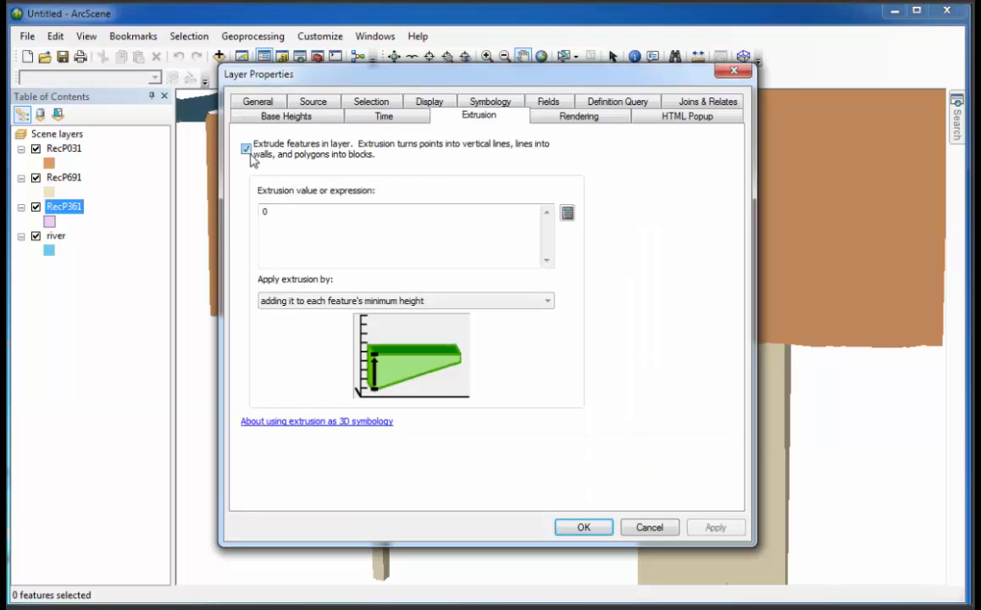
click(284, 213)
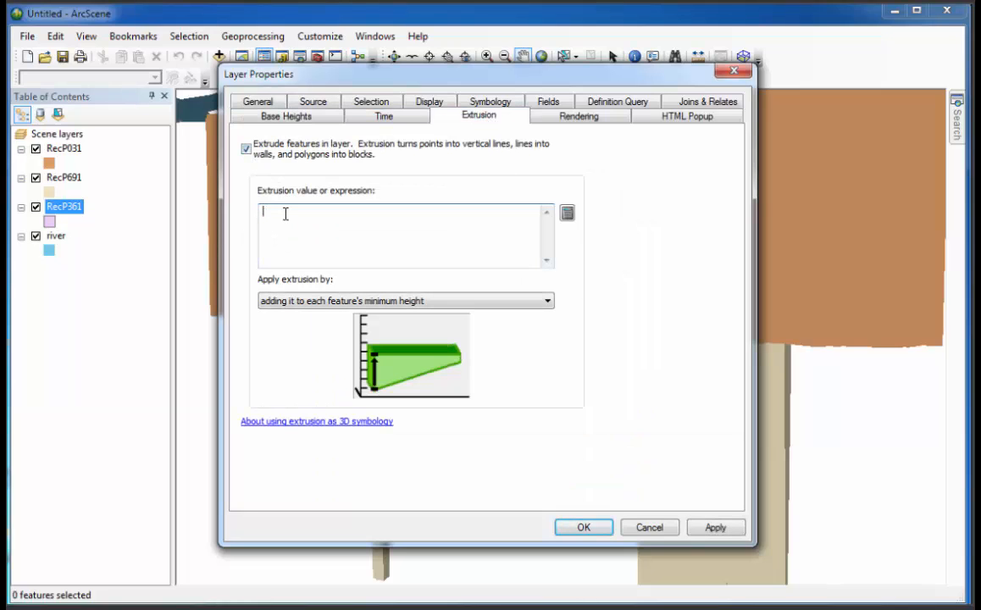
click(356, 300)
click(292, 344)
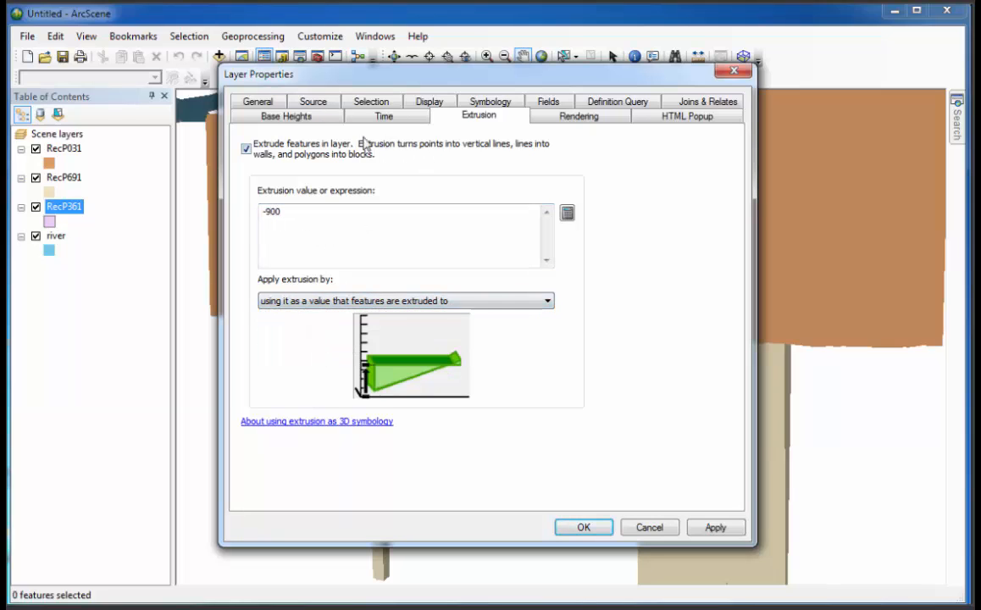
Set the RecP361 layer's base height to a constant value of -600 and apply the layer properties.
click(286, 115)
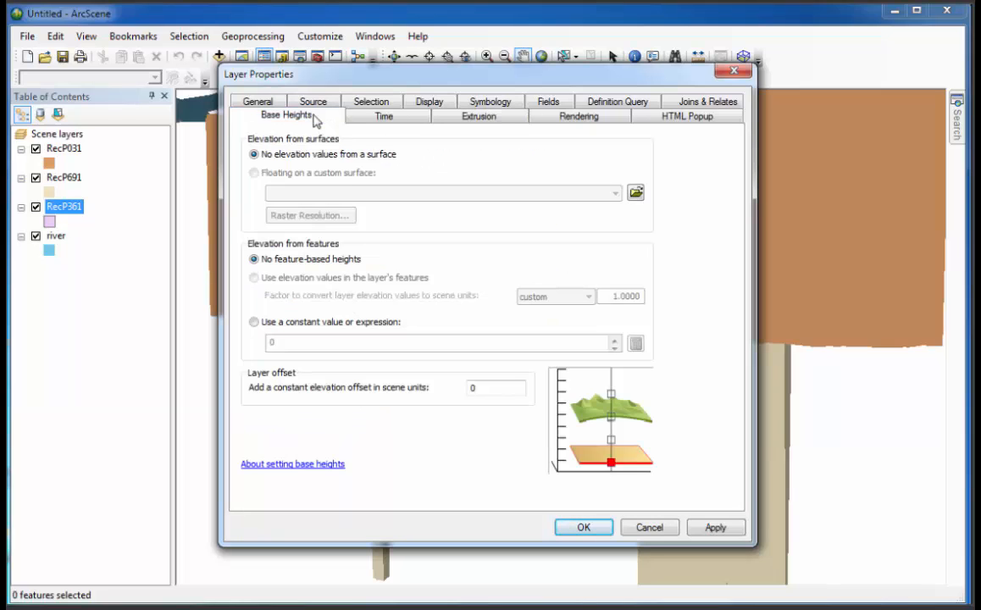
click(260, 326)
click(303, 349)
text(-)
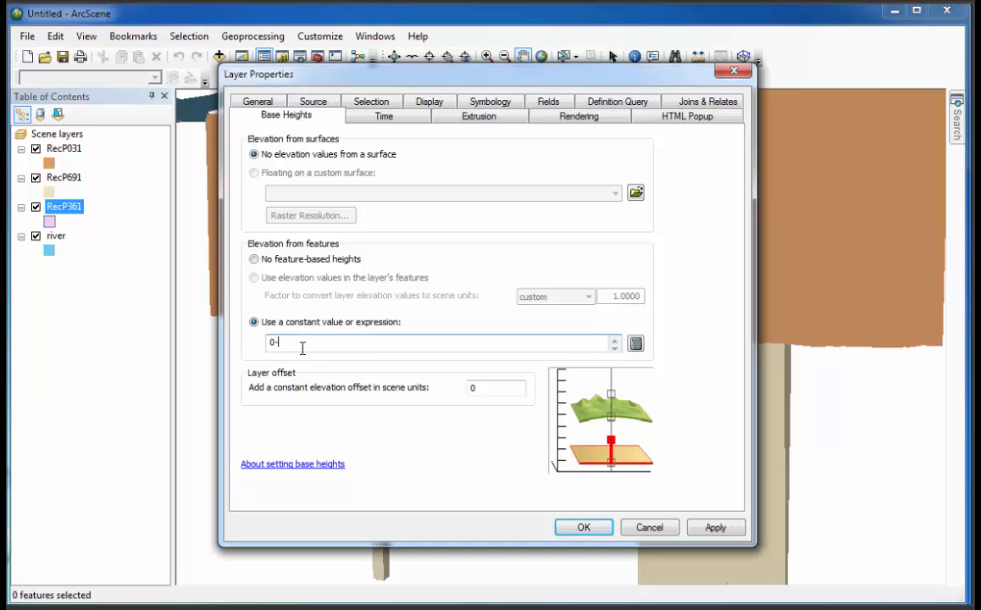
text(600)
key(Delete)
click(581, 527)
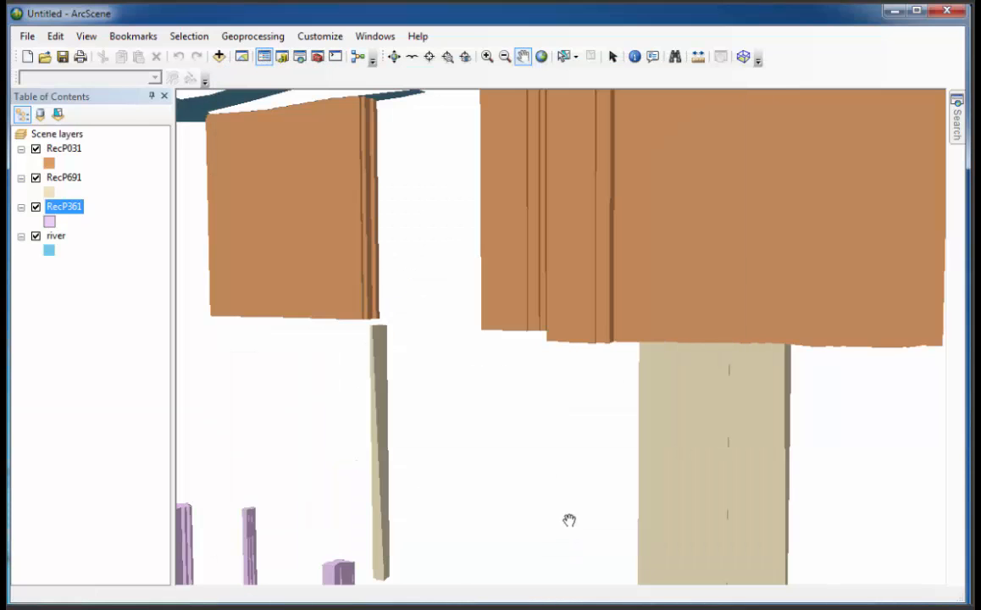
Save the scene document as ArcSceneHW5.sxd in the asm540\ay2015 folder on the myhome network drive.
click(27, 36)
click(61, 108)
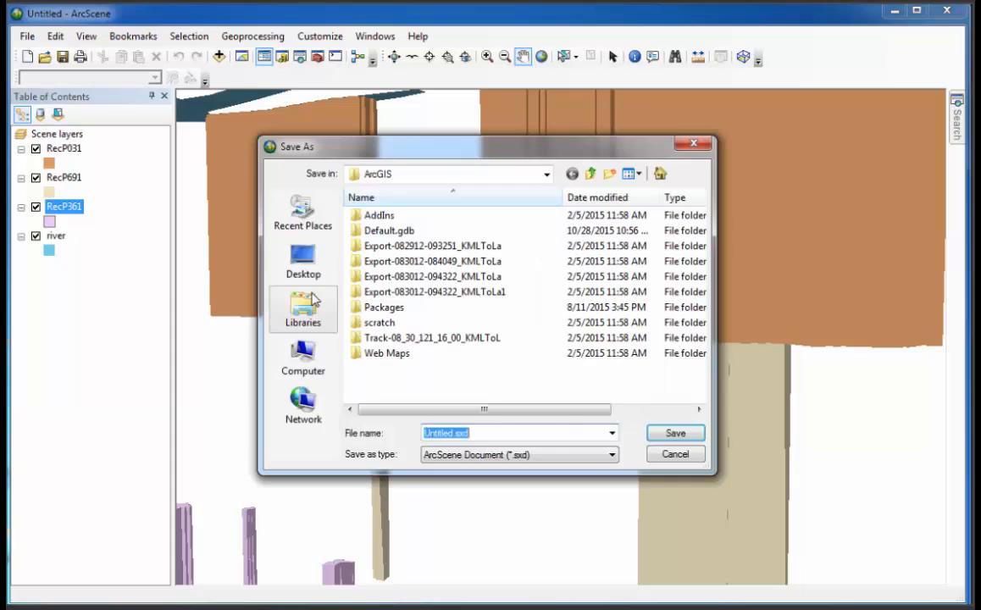
click(546, 173)
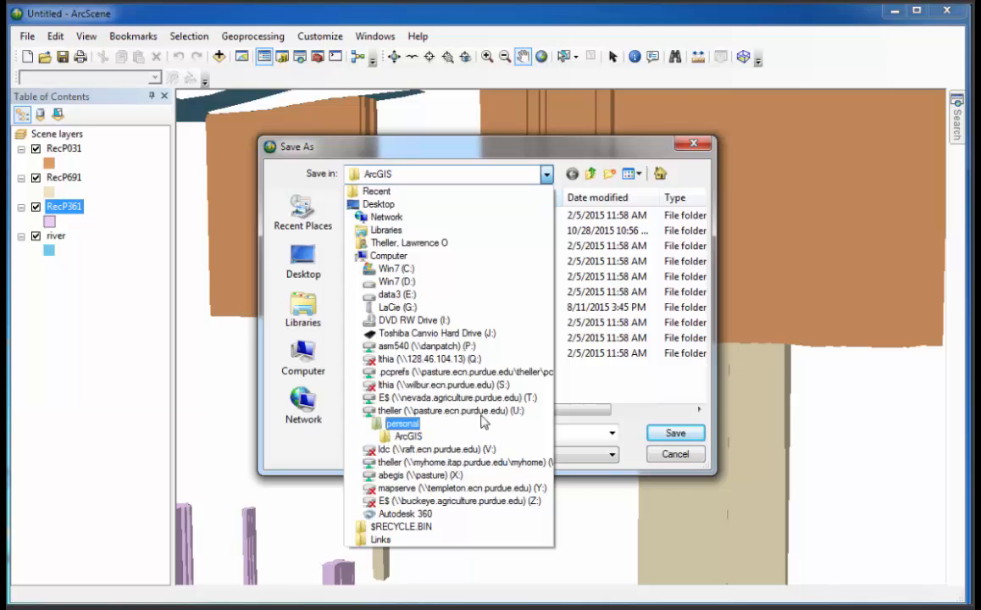
click(444, 464)
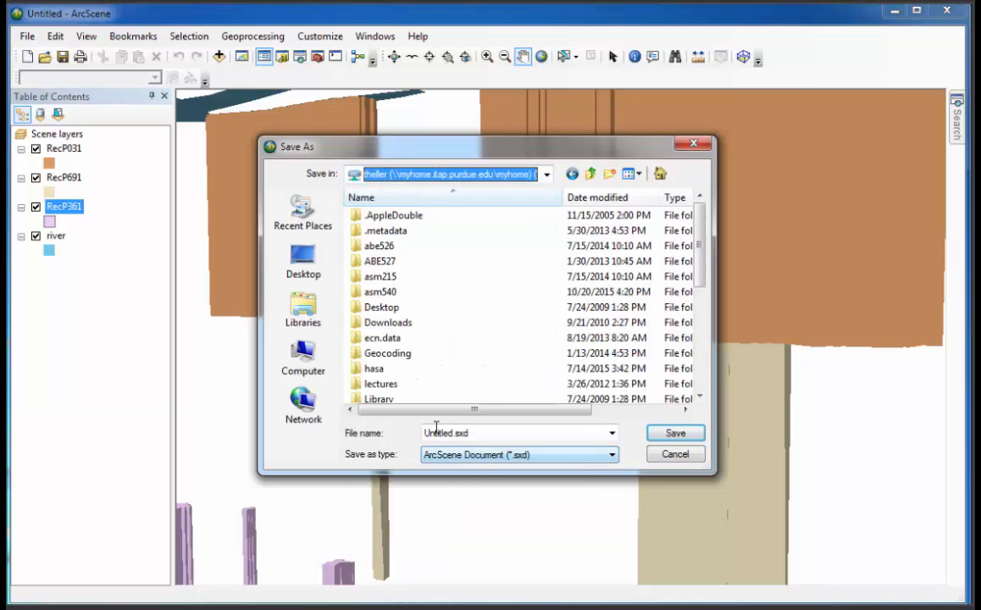
double_click(379, 292)
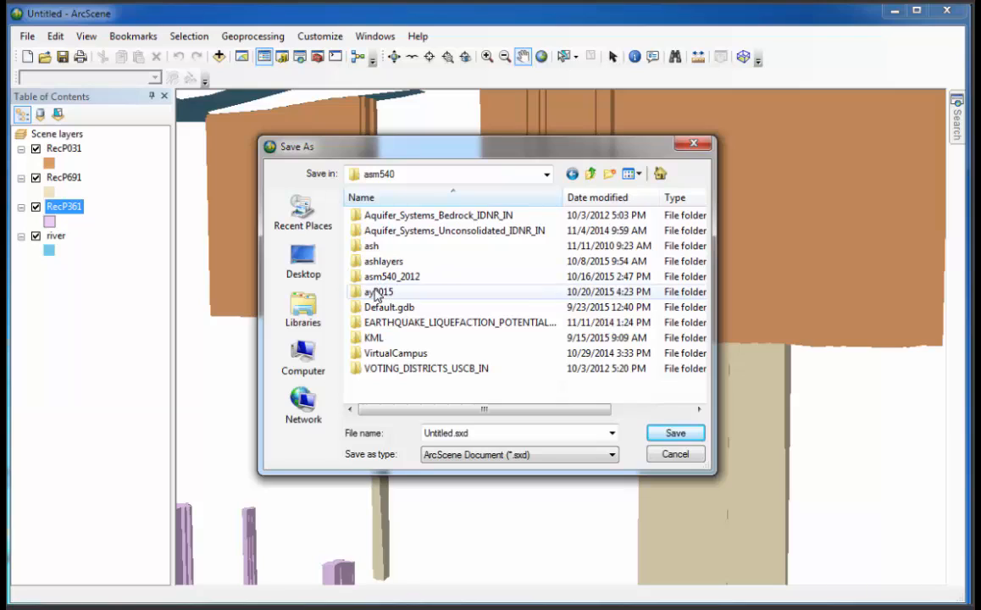
double_click(386, 292)
double_click(446, 433)
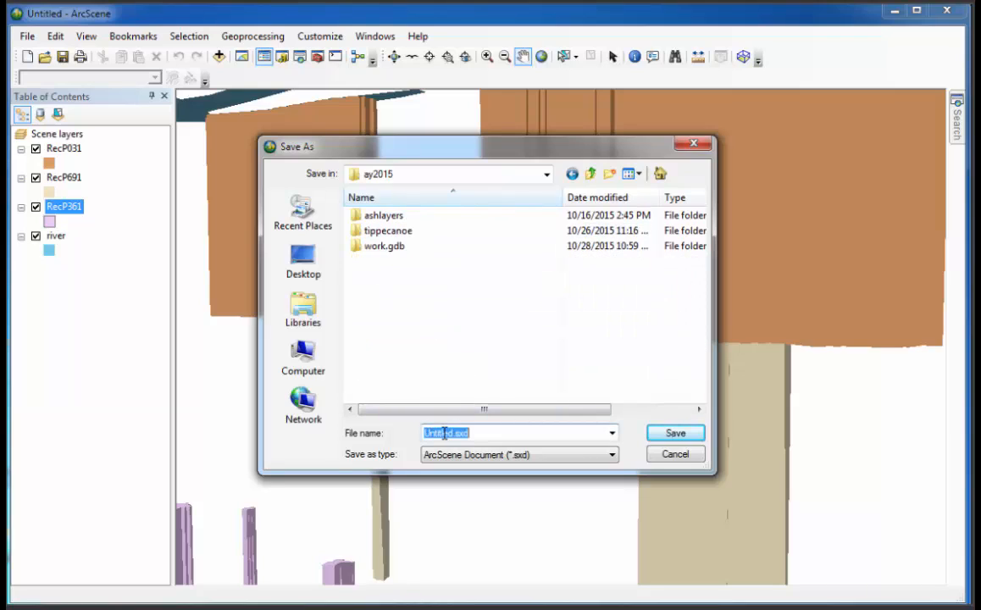
drag(454, 433, 405, 433)
text(ArcSceneHW5)
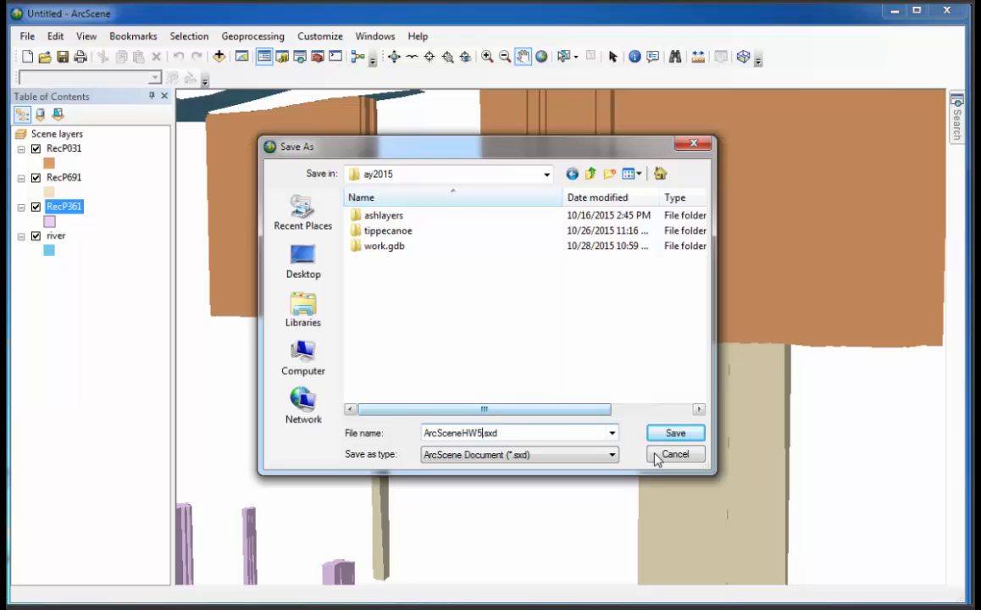
key(Return)
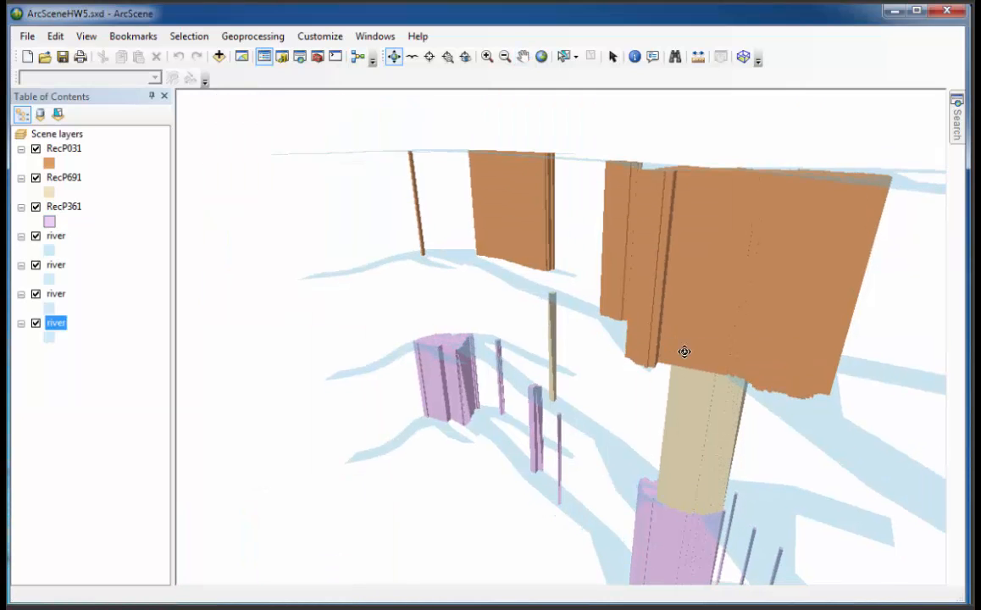
Examine the stacked dig layers and the river copies between them from the side, along the river and from above.
drag(685, 350, 700, 343)
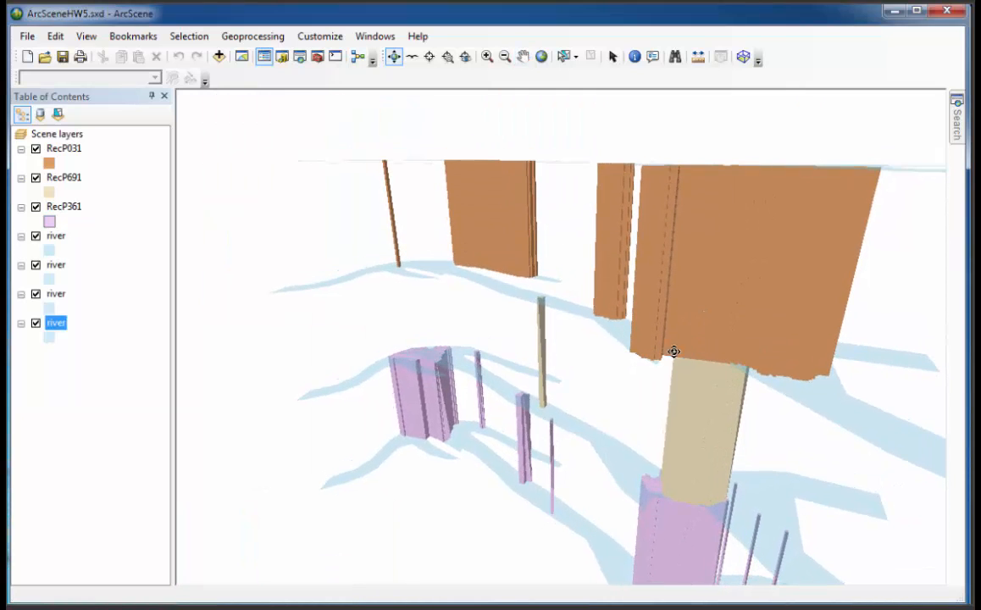
click(523, 56)
drag(517, 187, 649, 306)
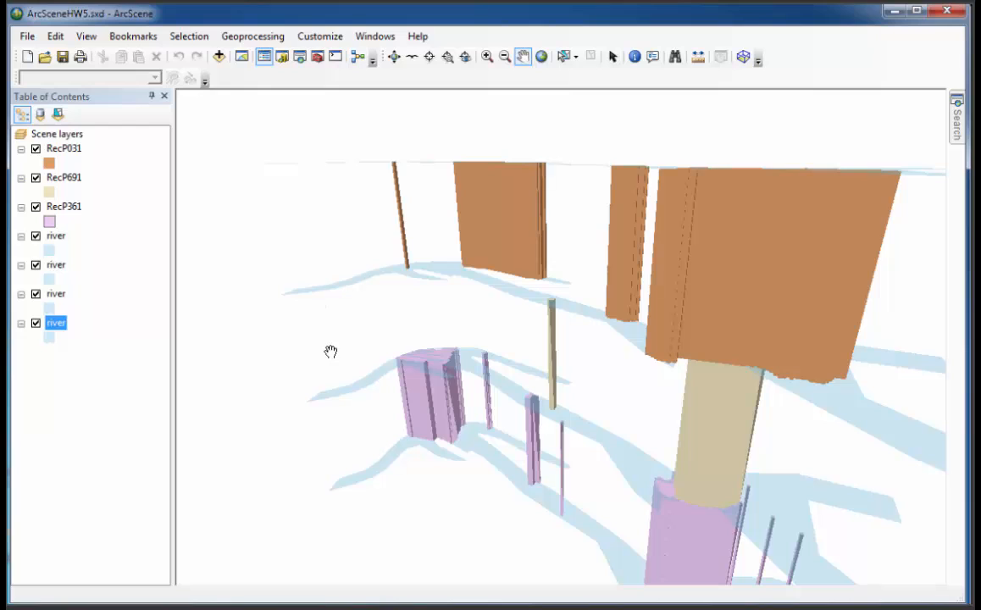
drag(394, 357, 352, 315)
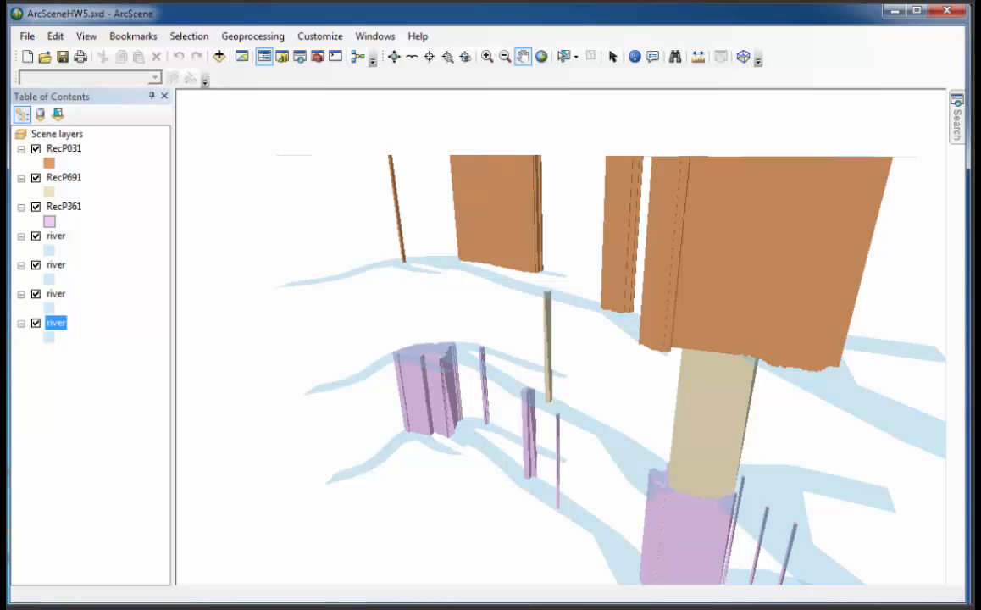
drag(939, 208, 803, 254)
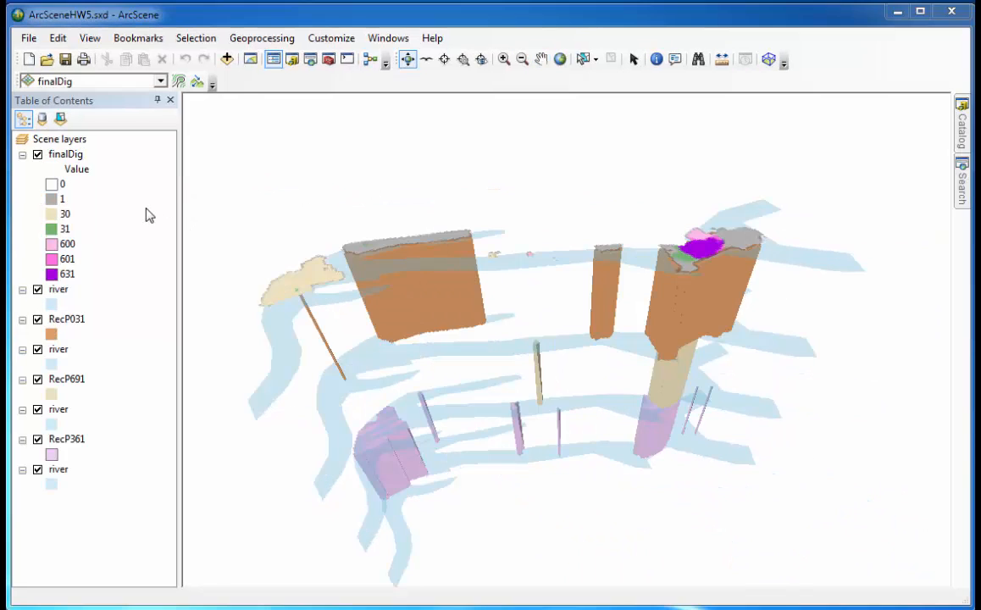
drag(598, 238, 164, 239)
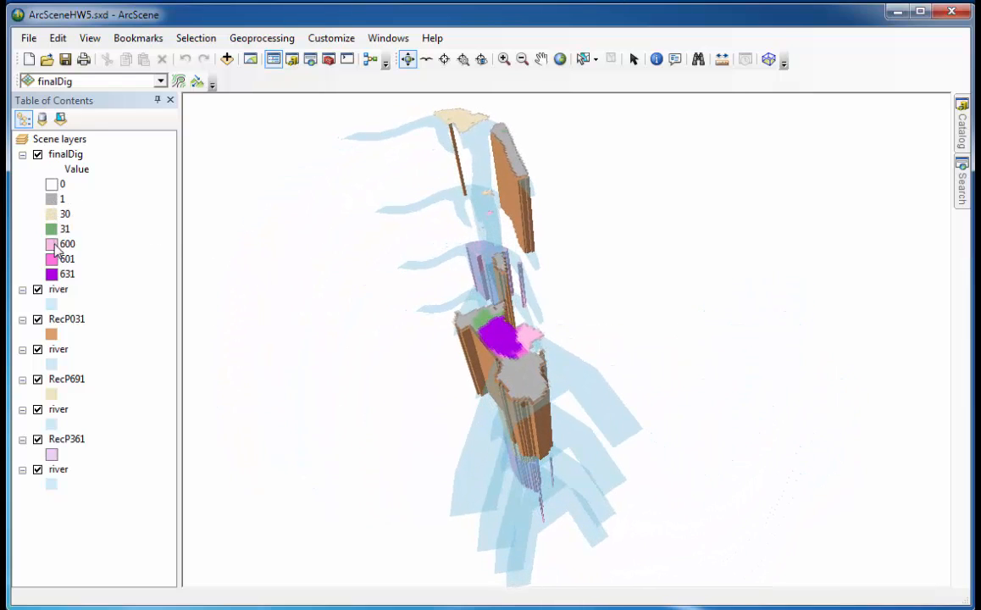
drag(581, 291, 768, 463)
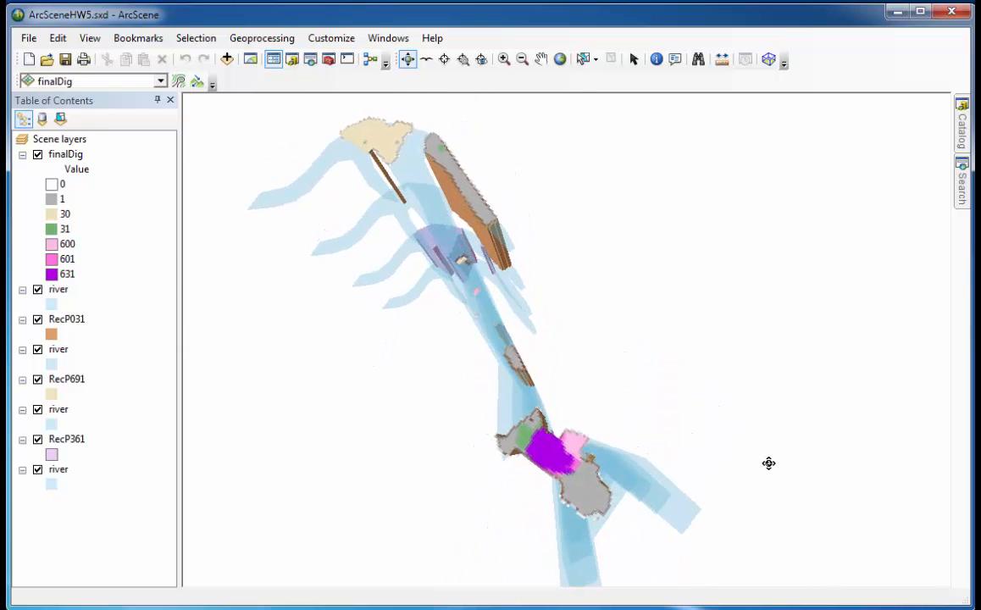
drag(561, 455, 703, 308)
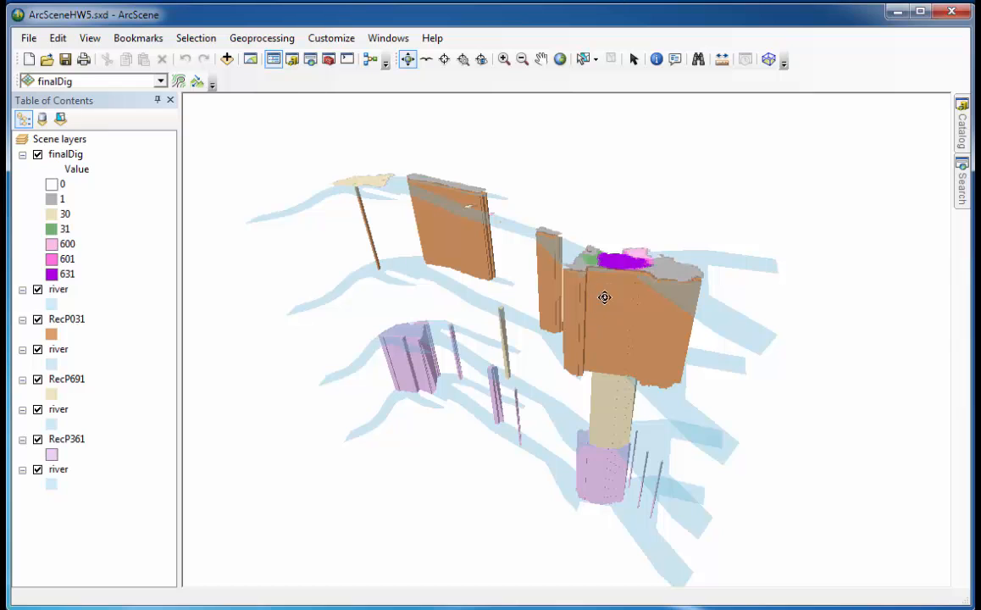
drag(612, 292, 643, 424)
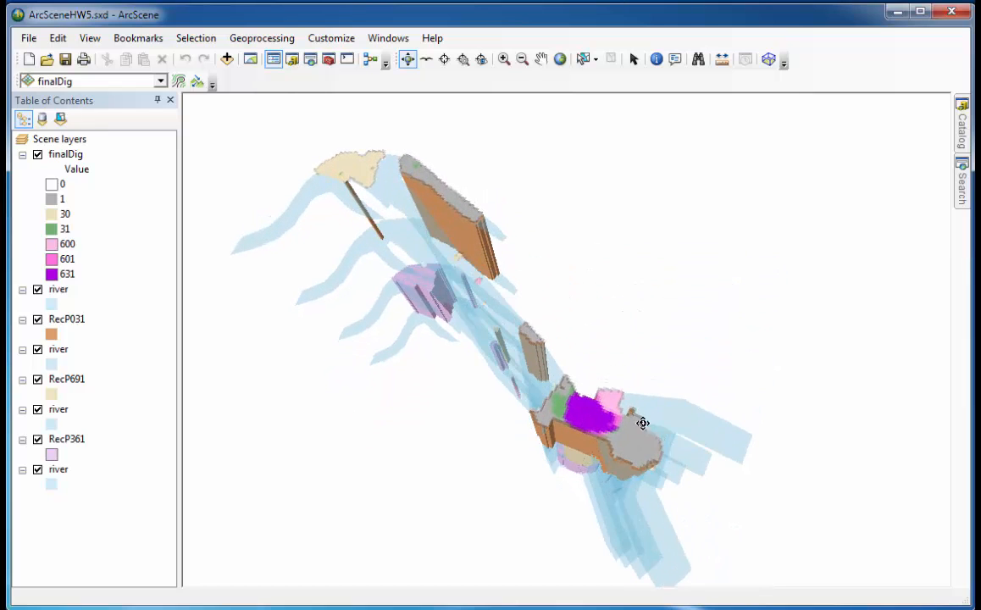
Switch the finalDig layer off and on to compare its surface classes with the extruded dig polygons beneath it.
click(37, 154)
drag(407, 282, 535, 221)
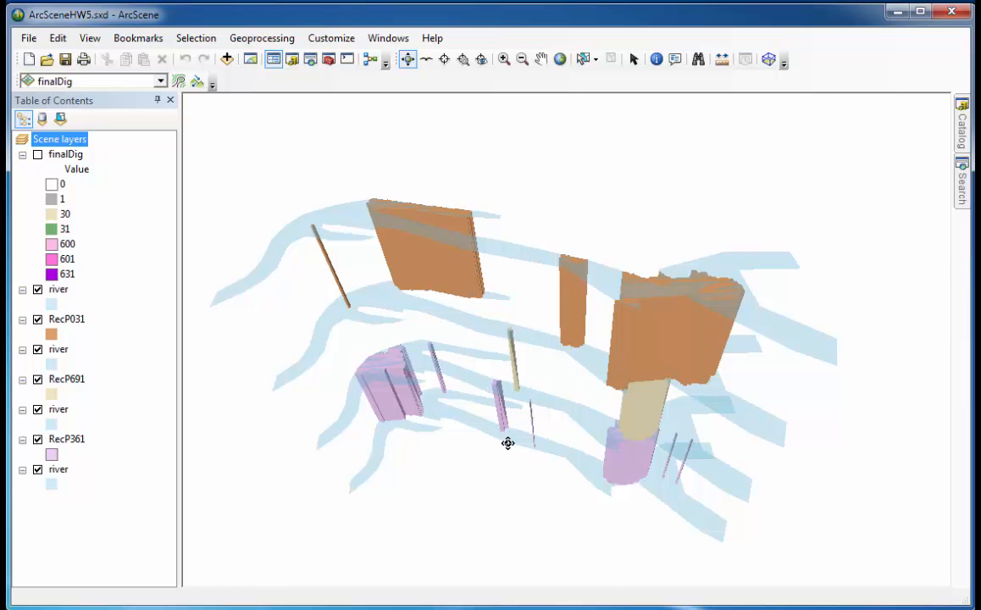
drag(539, 260, 558, 339)
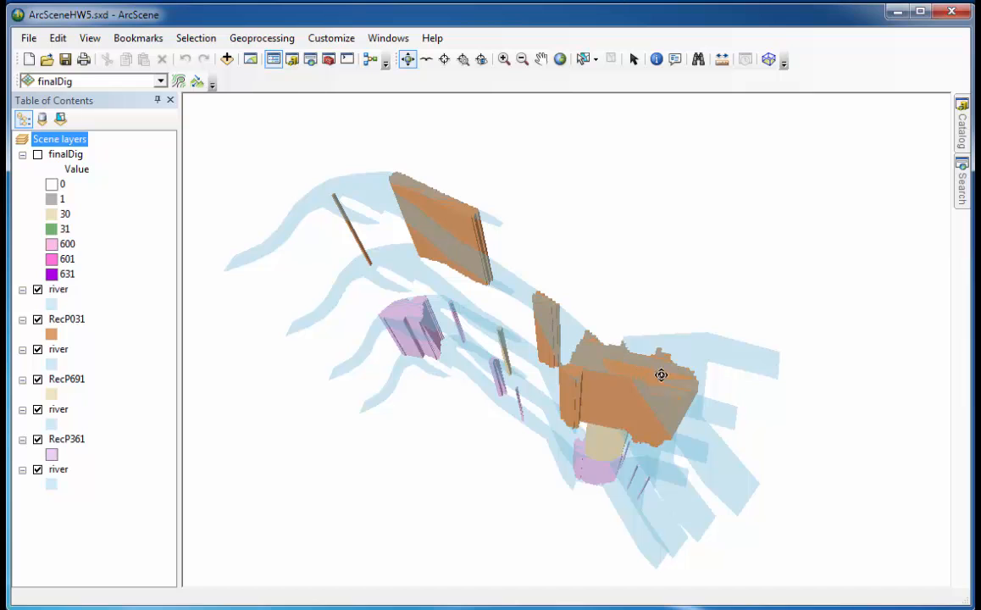
drag(659, 325, 669, 390)
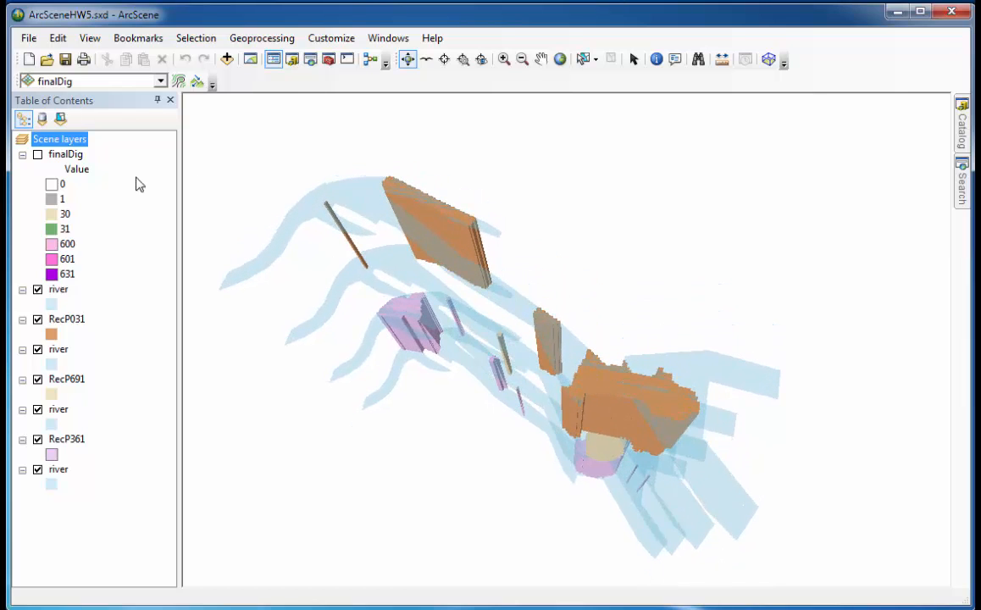
click(37, 154)
drag(593, 331, 585, 286)
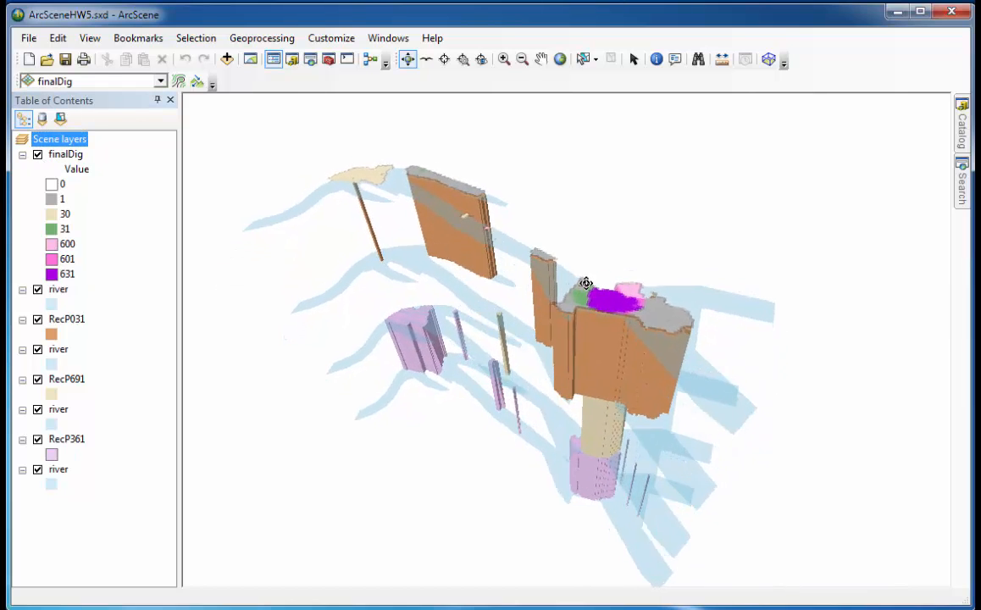
click(37, 155)
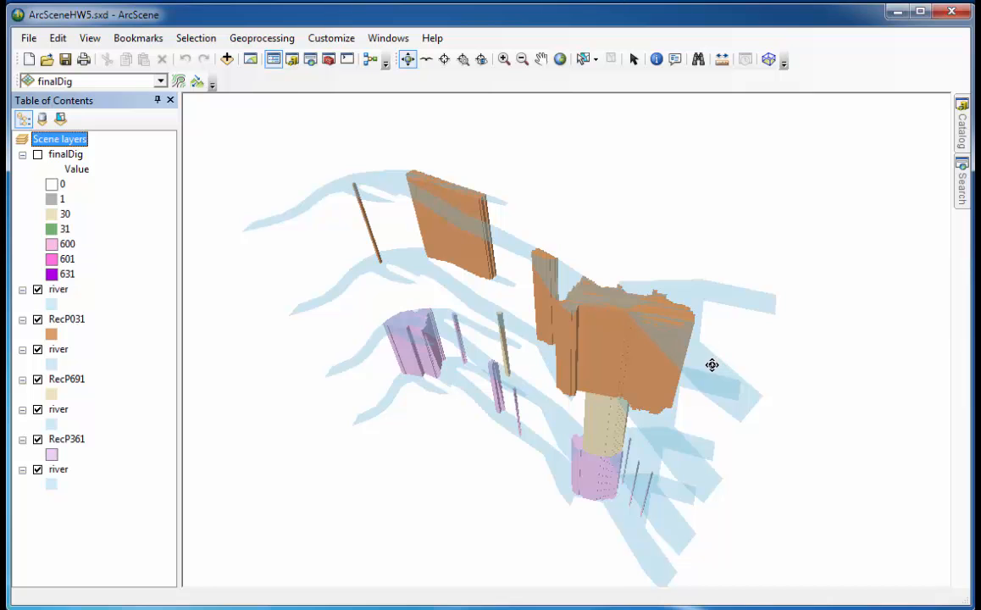
click(37, 154)
mouse_move(424, 291)
mouse_down()
mouse_move(372, 404)
mouse_move(468, 401)
mouse_move(567, 313)
mouse_move(553, 313)
mouse_move(565, 300)
mouse_move(554, 304)
mouse_up()
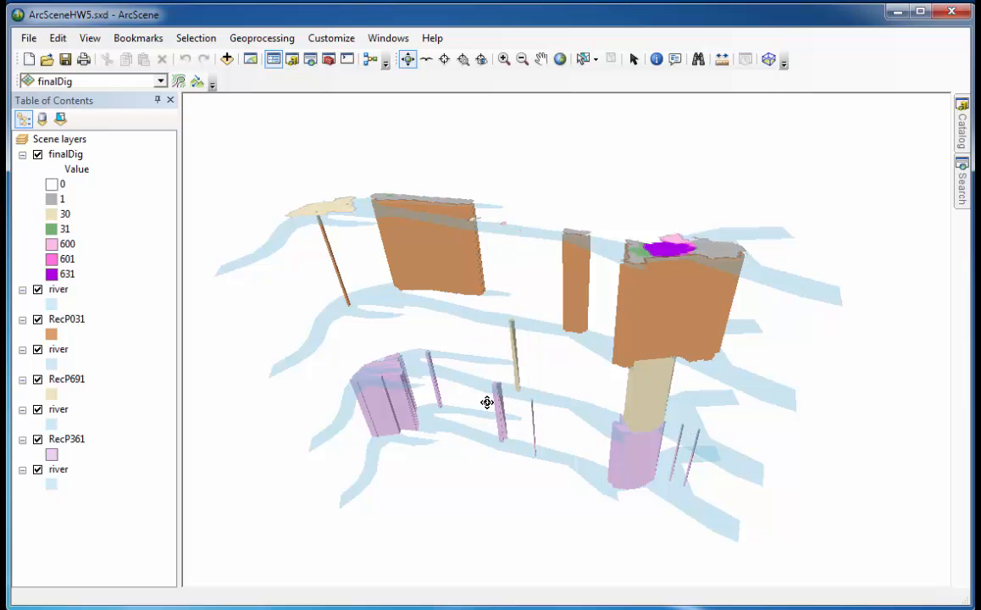
mouse_move(585, 350)
mouse_down()
mouse_move(558, 388)
mouse_move(596, 337)
mouse_up()
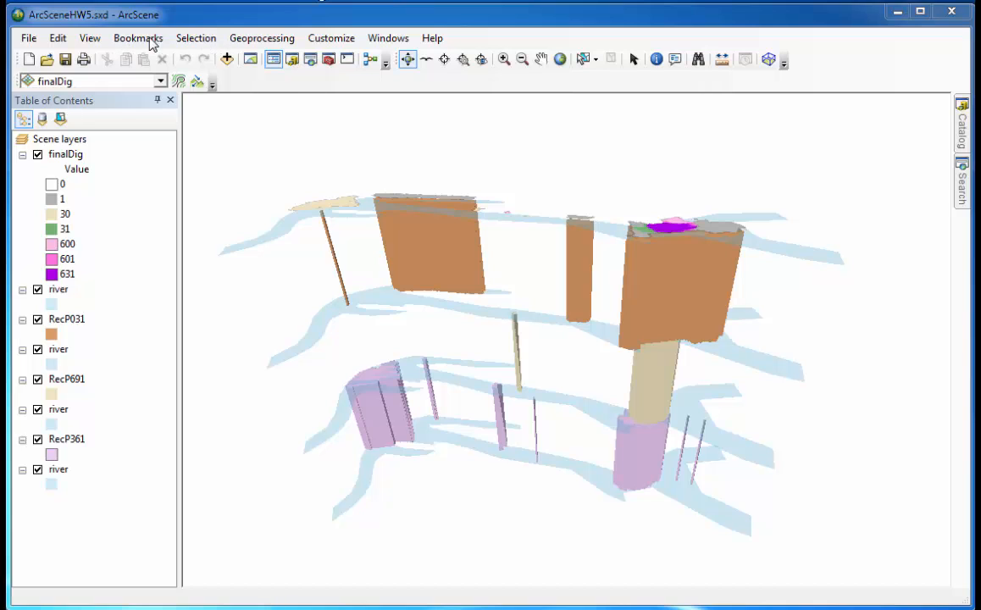
click(280, 41)
mouse_move(196, 43)
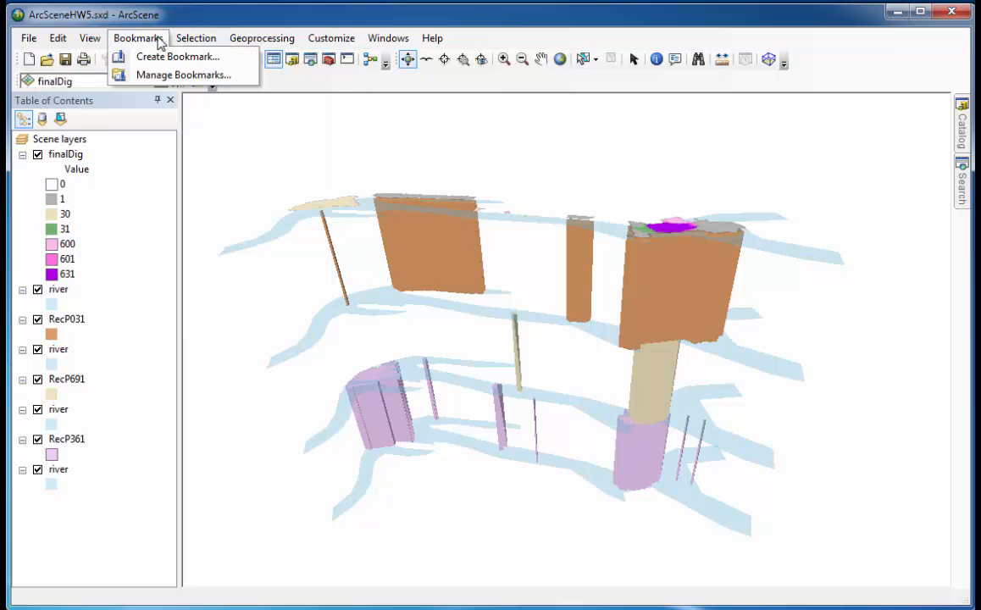
mouse_move(91, 41)
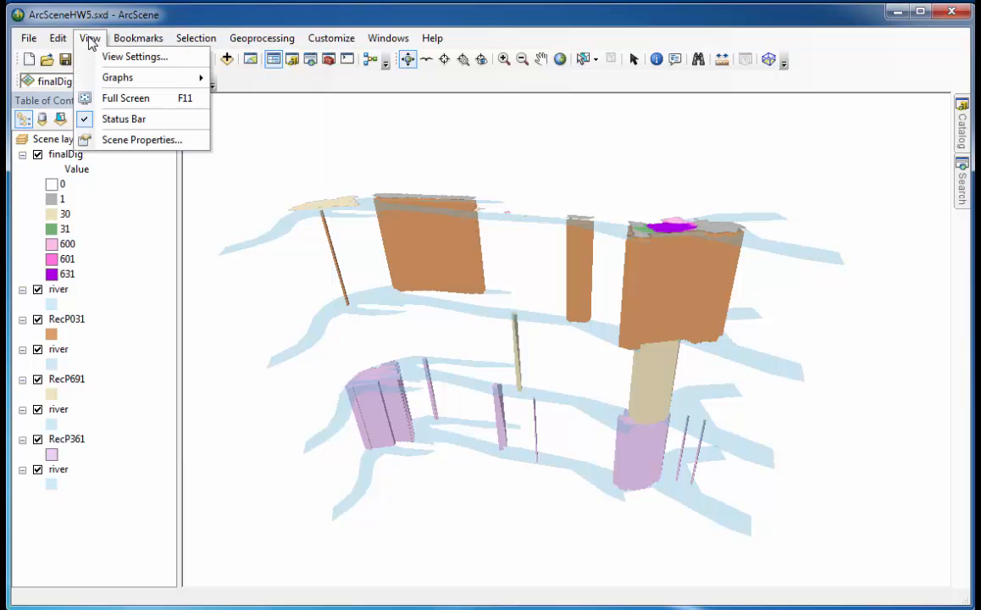
mouse_move(31, 44)
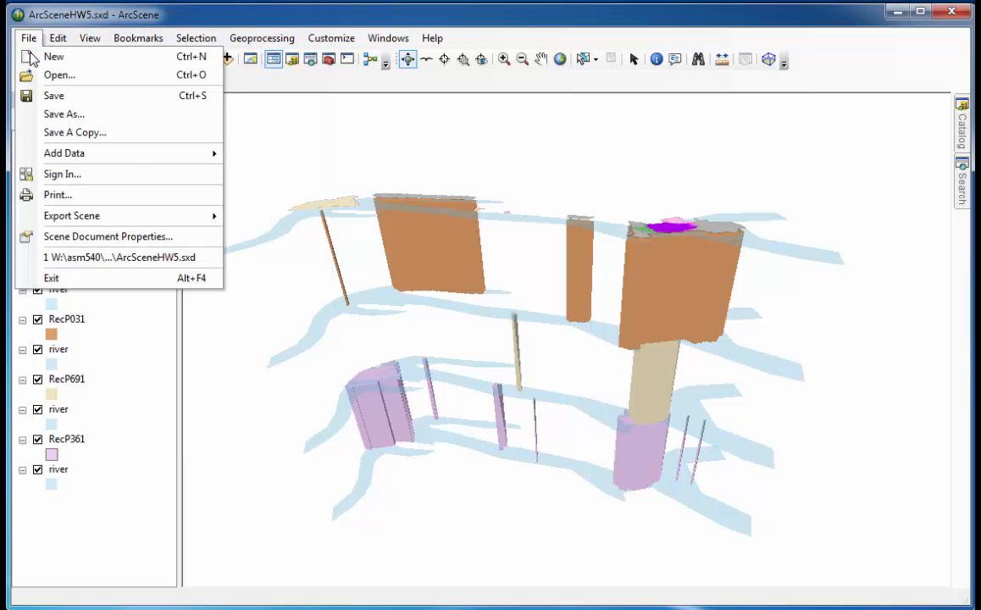
mouse_move(89, 217)
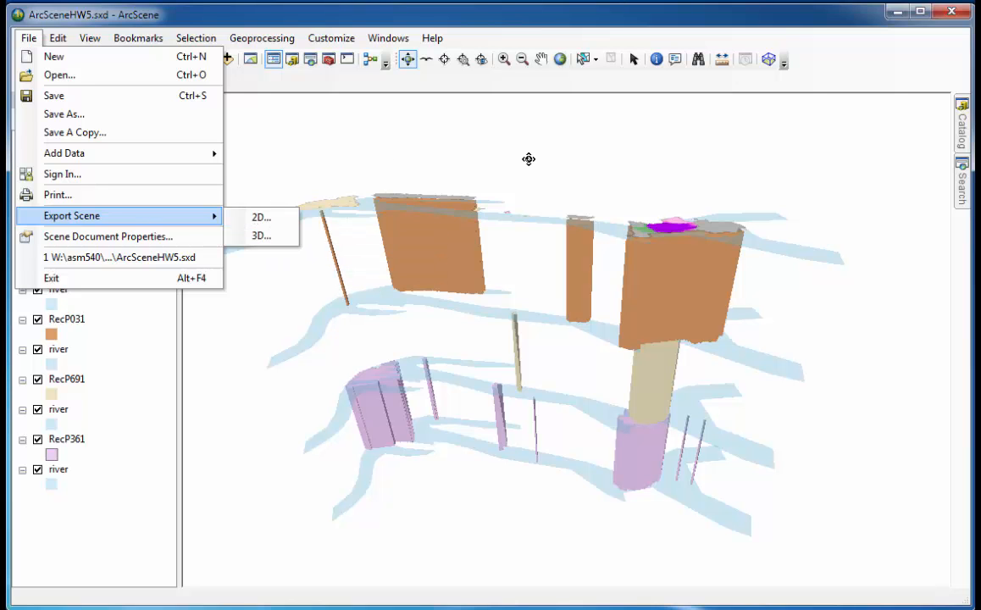
drag(517, 182, 383, 181)
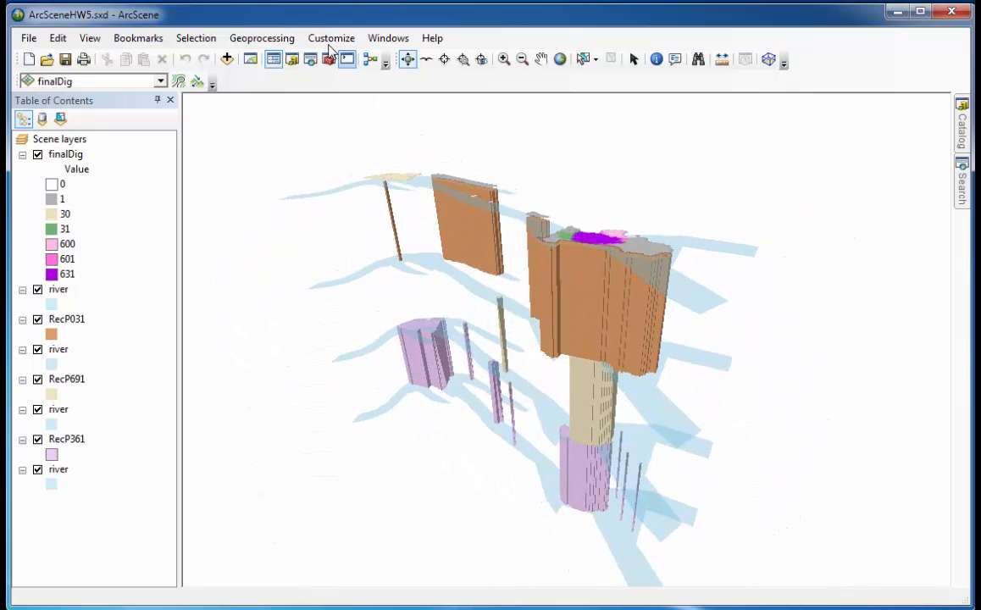
drag(463, 212, 510, 247)
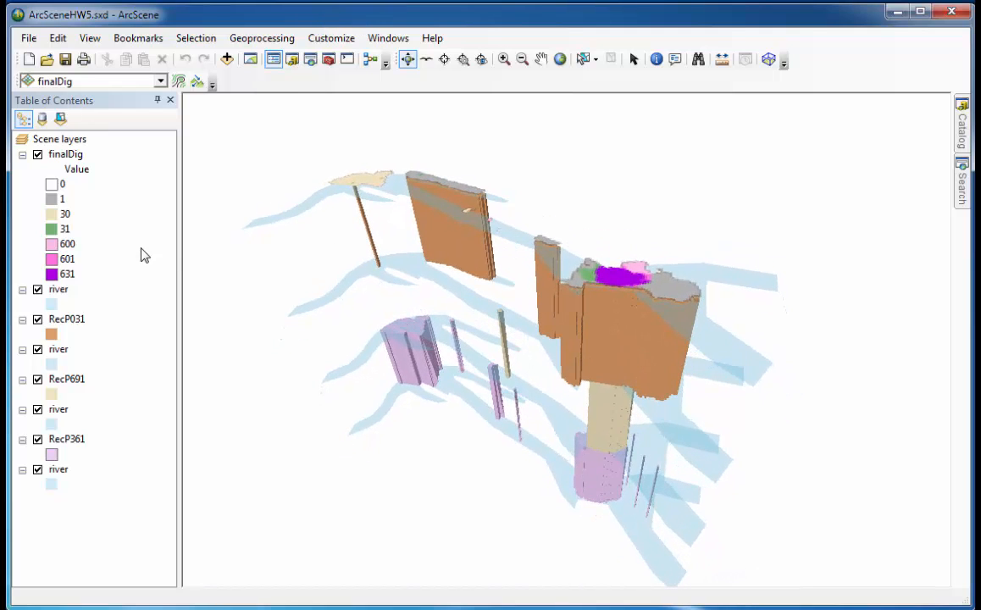